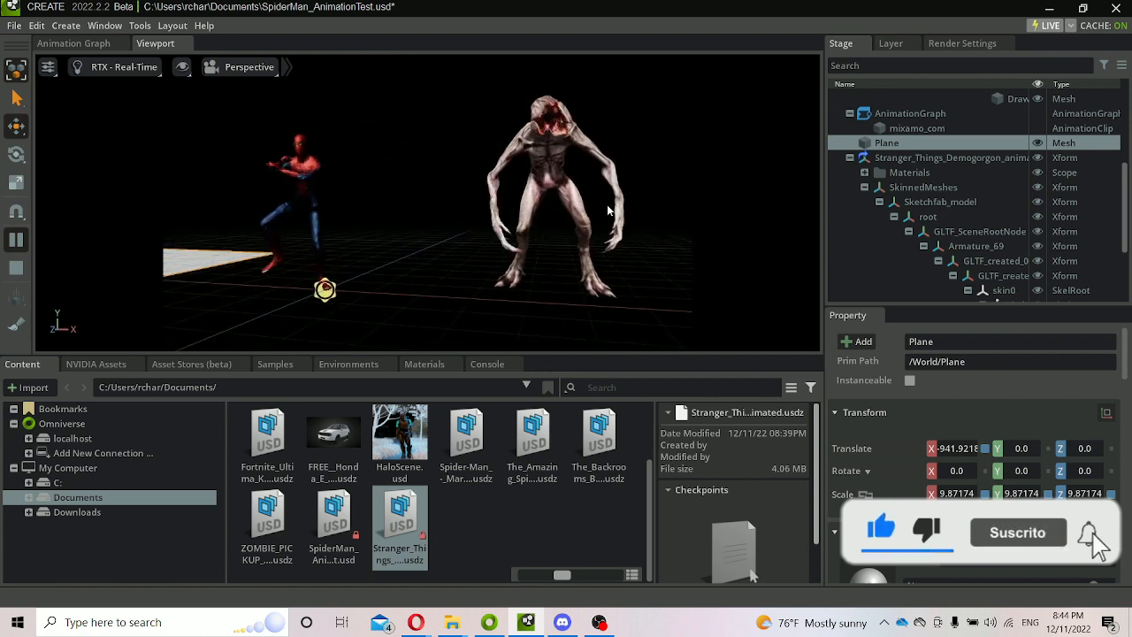
Step: Stop the animation playback and delete the Stranger_Things_Demogorgon_animated model from the stage
left_click(16, 268)
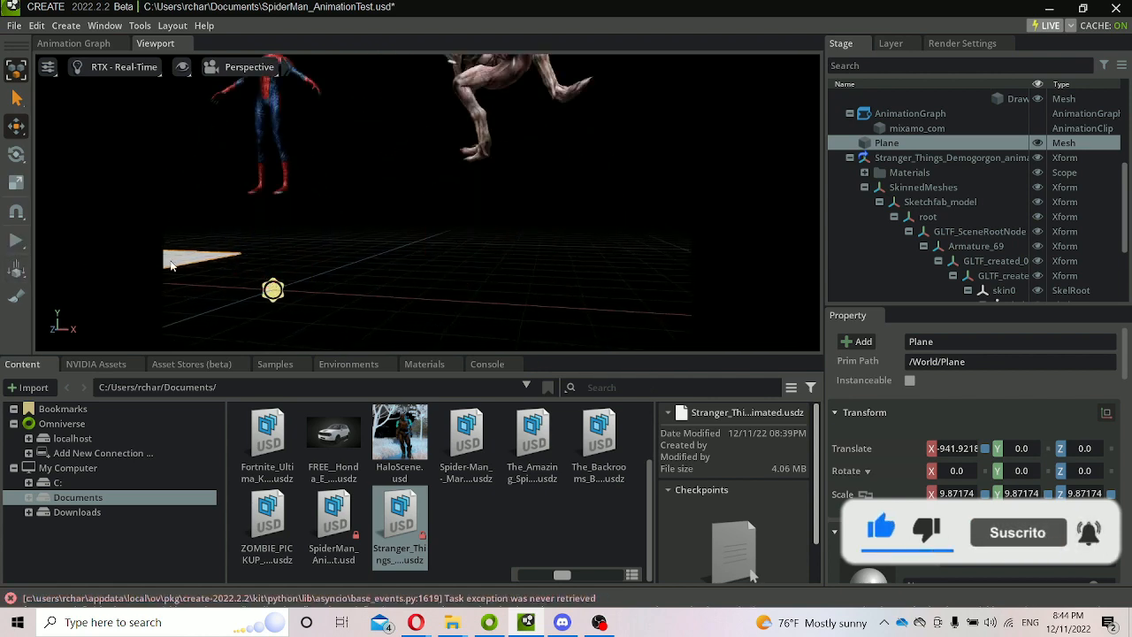
key("e")
right_click_drag(404, 220, 523, 265)
left_click(871, 159)
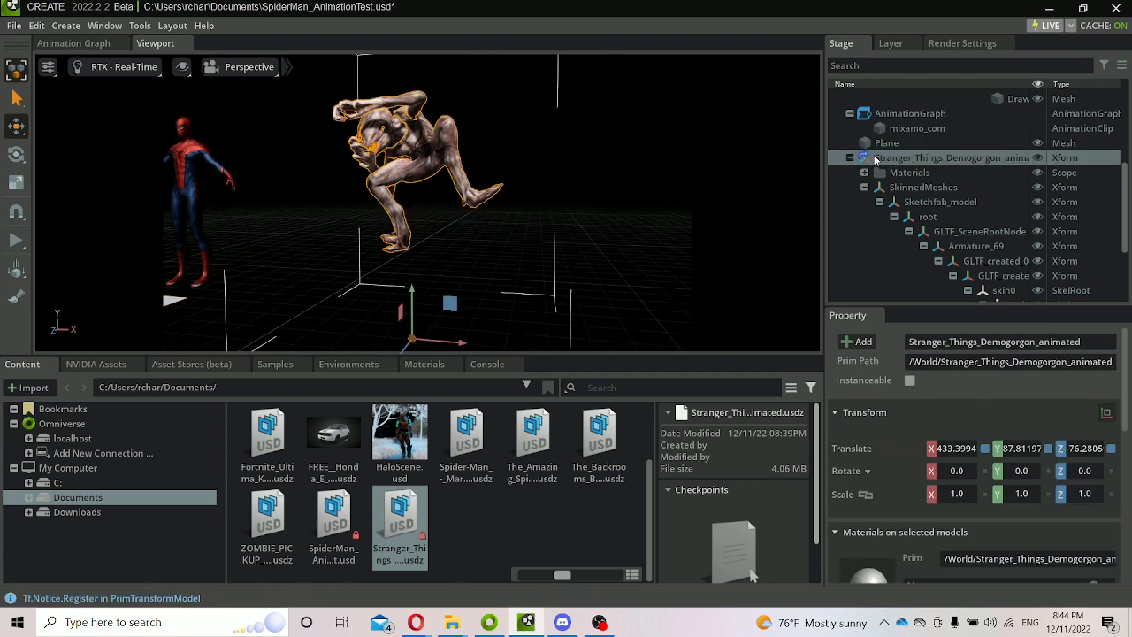
key("Delete")
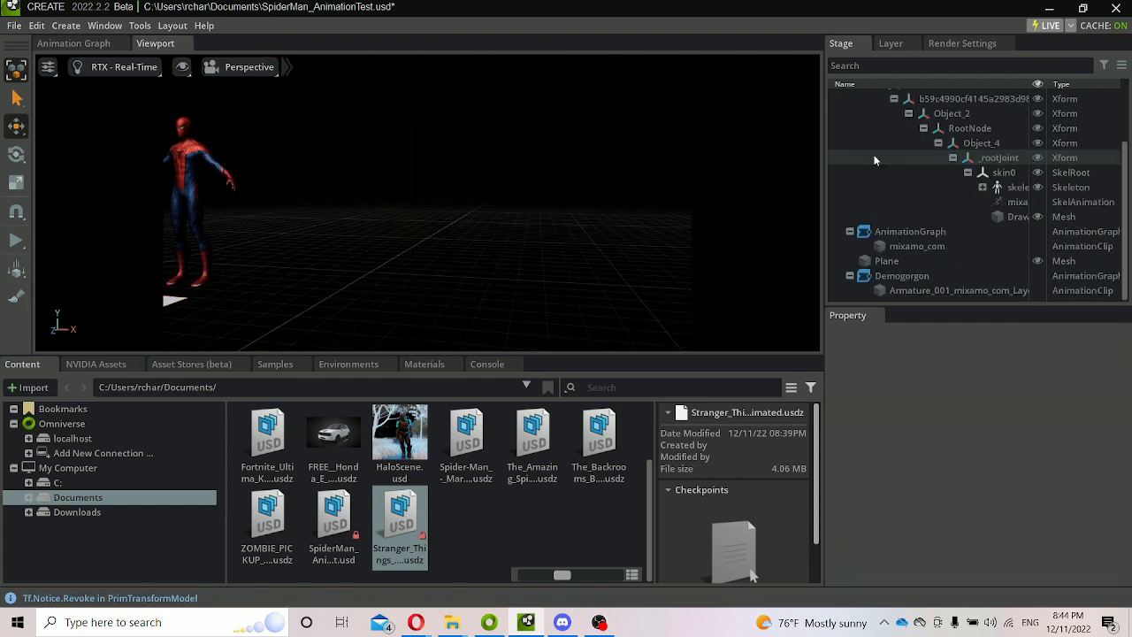
Step: Delete the Demogorgon animation graph and its animation clip from the stage
left_click(918, 287)
left_click(916, 280)
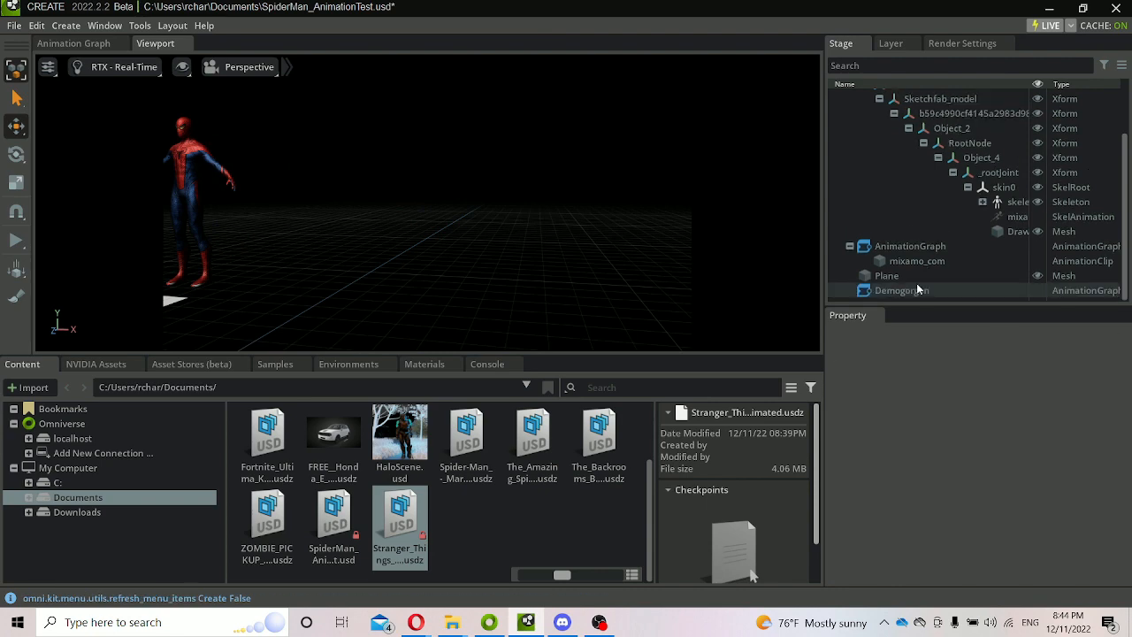
key("Delete")
Step: Move the plane along X to about 108.43 and scale it uniformly to about 113.48 to form a large floor
left_click(926, 289)
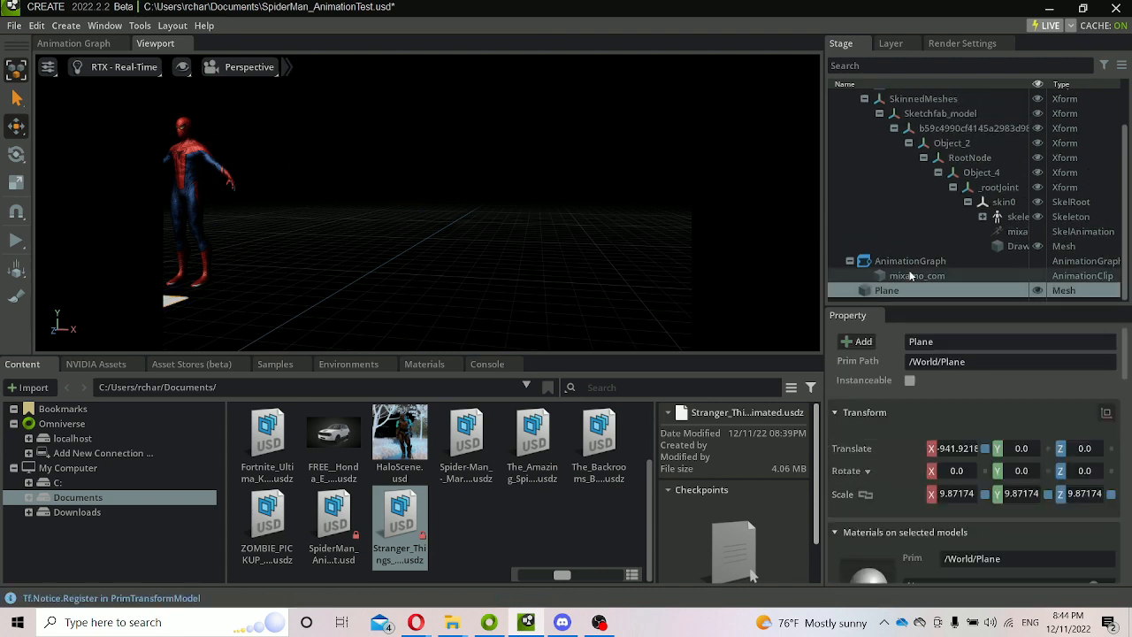
right_click_drag(206, 205, 285, 227)
left_click_drag(272, 227, 520, 247)
left_click_drag(450, 258, 370, 84)
right_click_drag(564, 247, 534, 228)
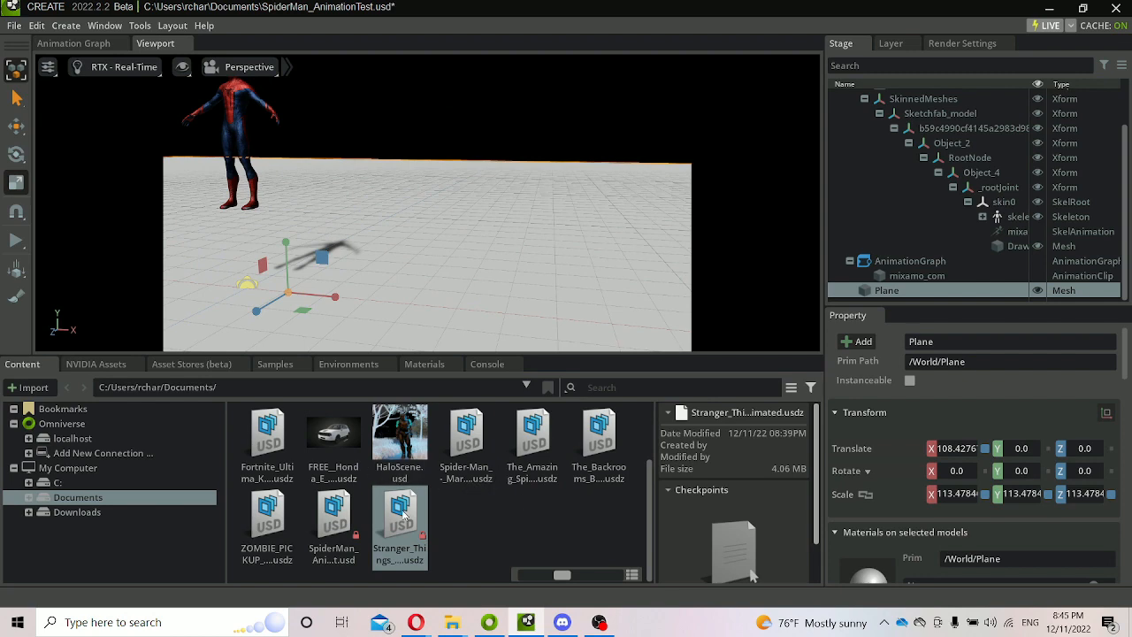
Step: Place the Stranger Things Demogorgon USDZ asset on the floor beside Spider-Man and set its X rotation to -90
left_click_drag(405, 520, 473, 254)
key("e")
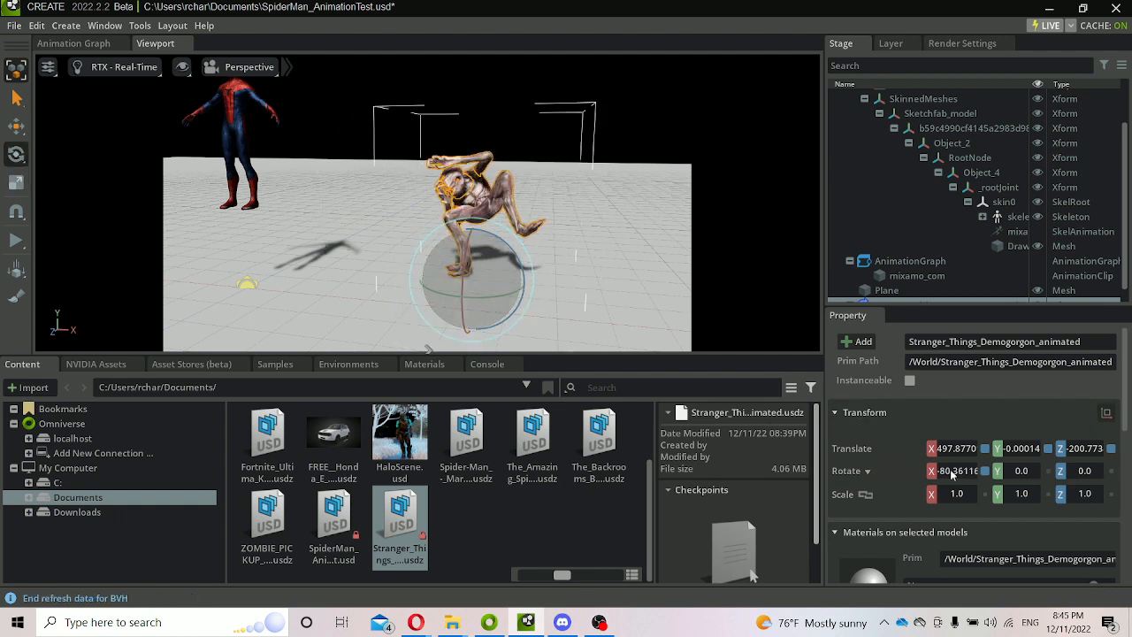
type("90")
key("Return")
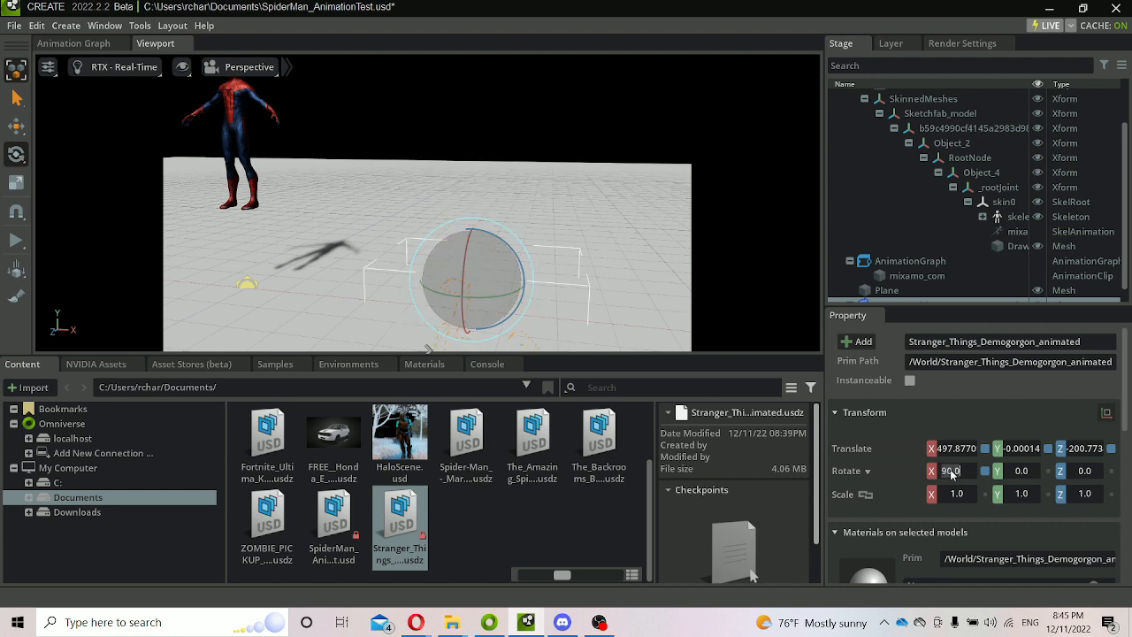
type("-")
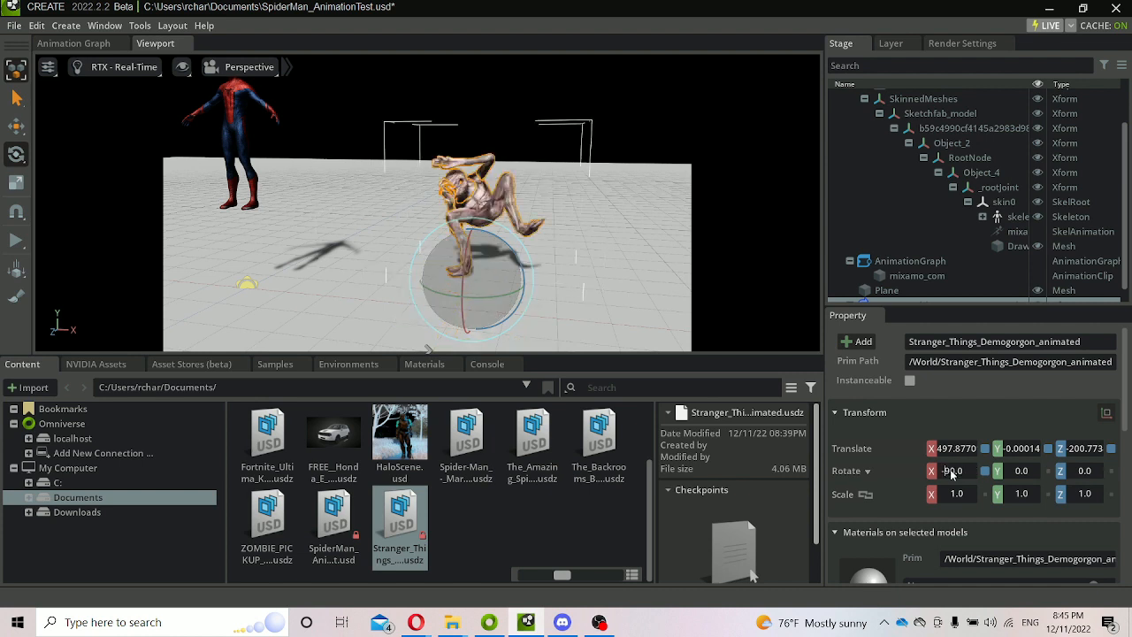
Step: Play the scene animation briefly to check both characters and stop it
left_click(18, 243)
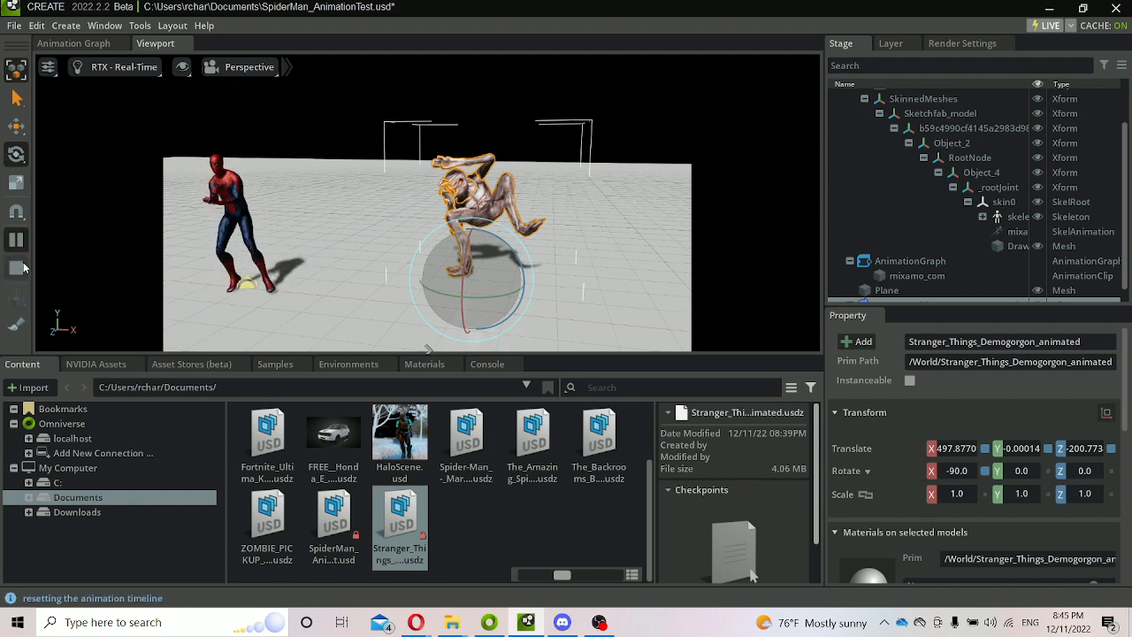
left_click(17, 268)
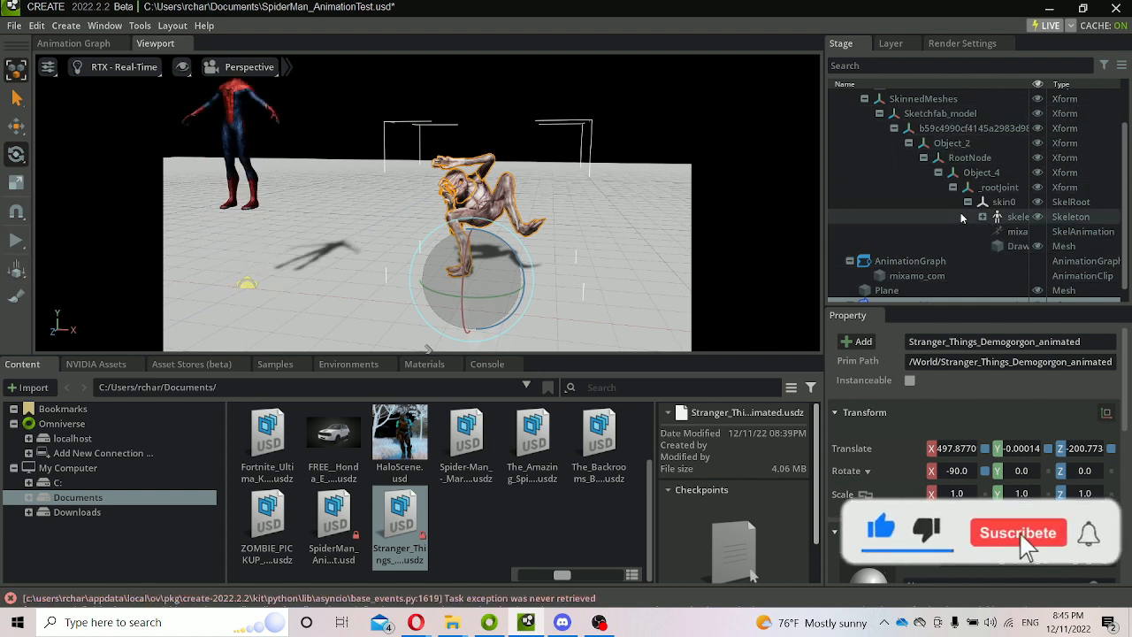
Step: Expand the Demogorgon model's hierarchy through Sketchfab_model and Armature_69 down to its skin0 SkelRoot and select skin0
scroll(960, 219, "down", 1)
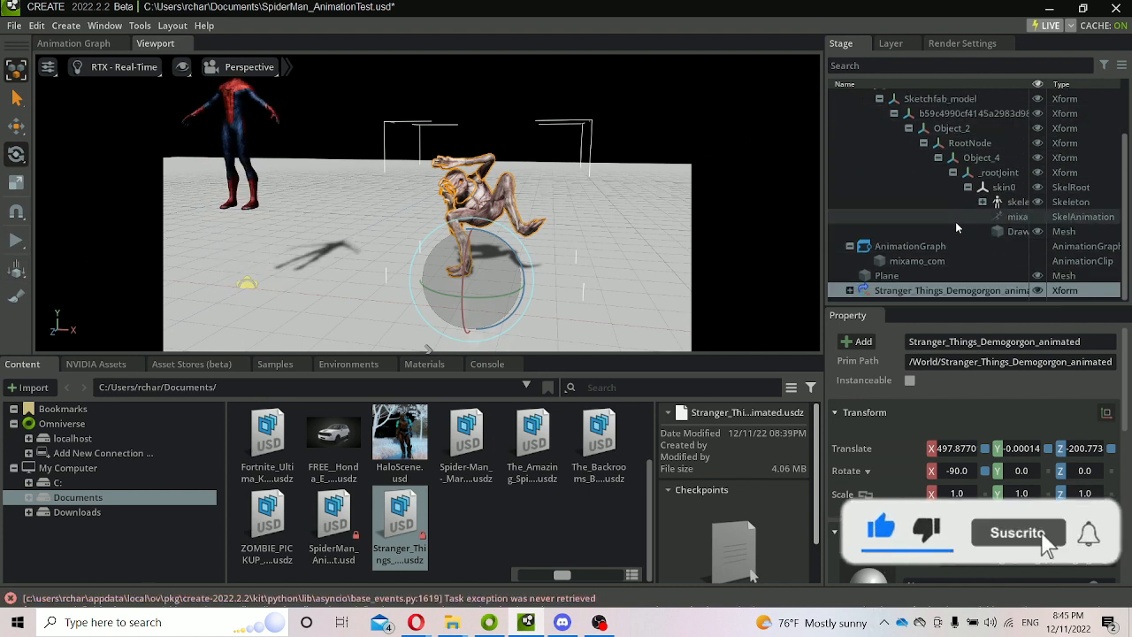
left_click(851, 290)
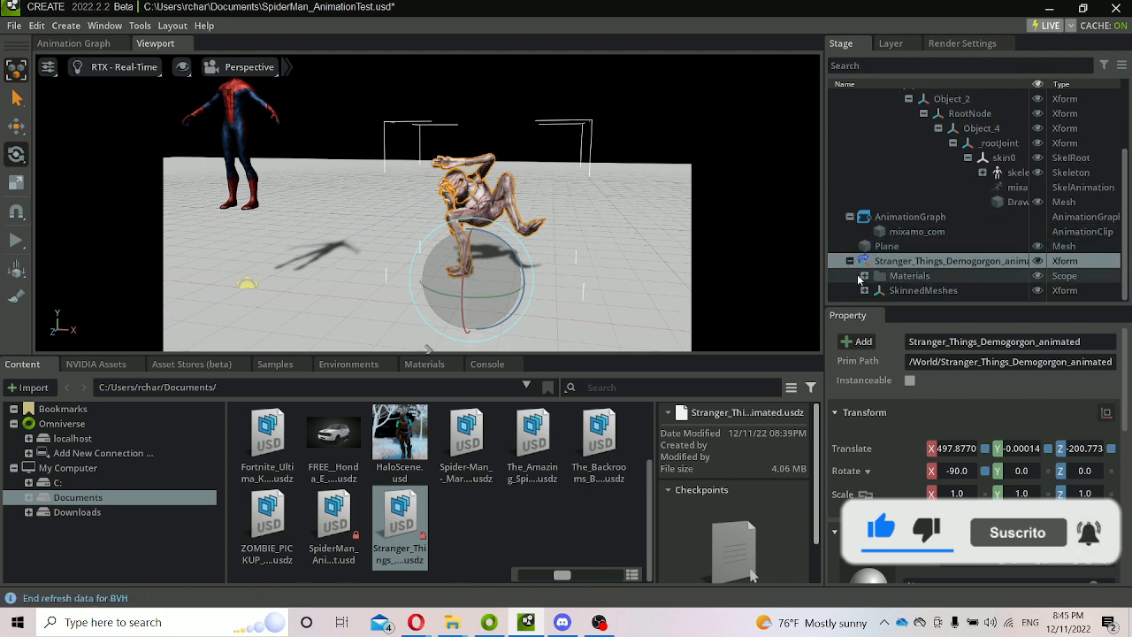
left_click(864, 291)
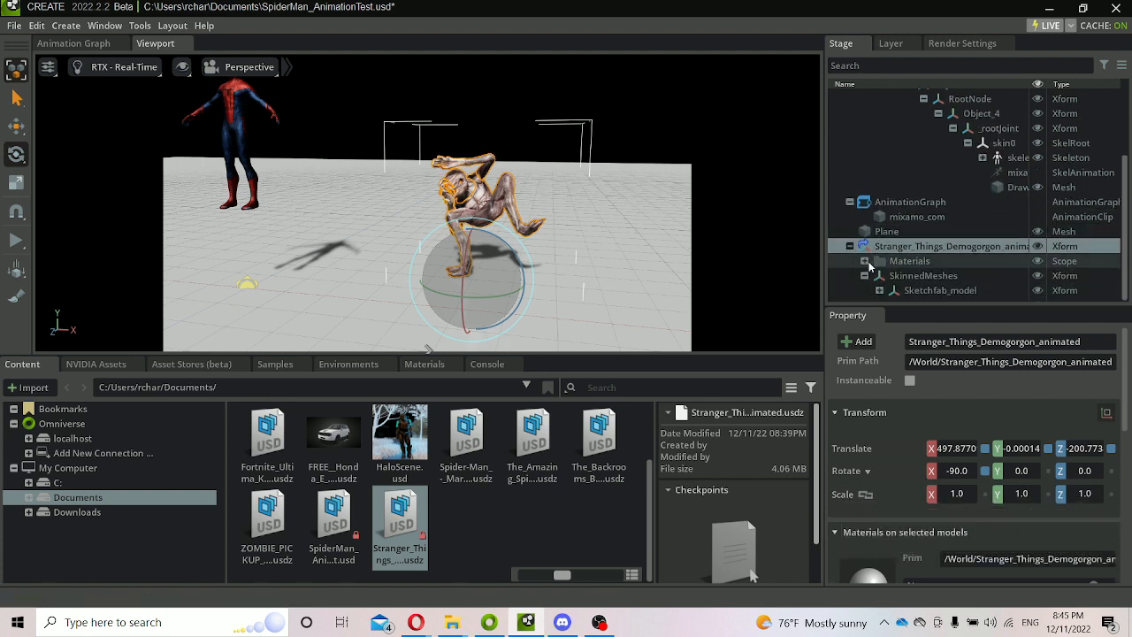
left_click(864, 261)
left_click(864, 261)
left_click(881, 292)
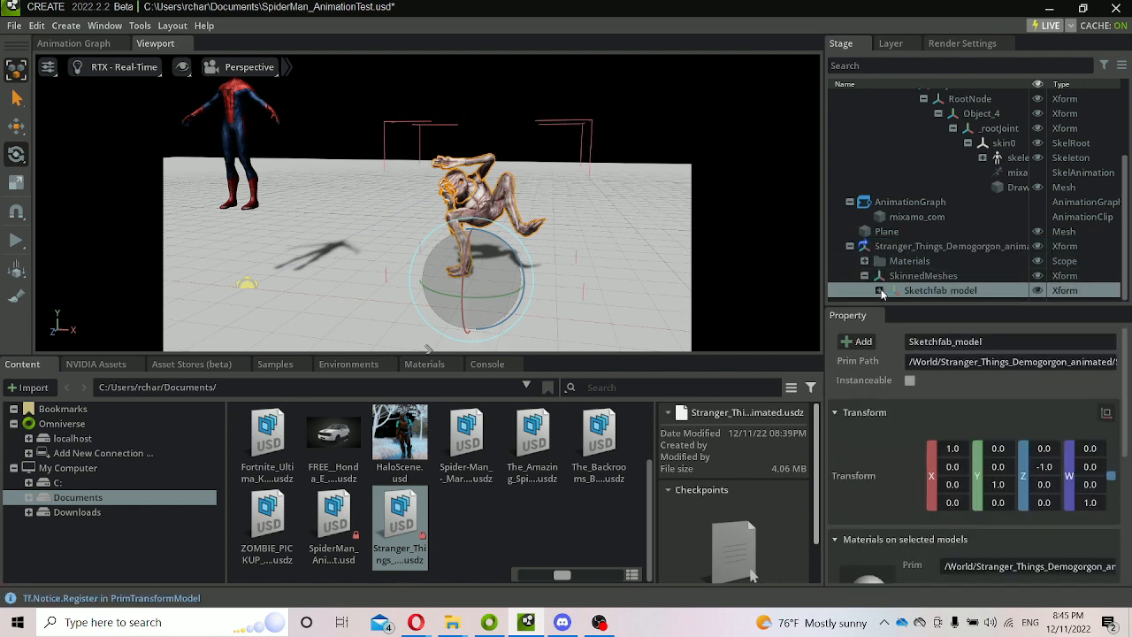
left_click(881, 291)
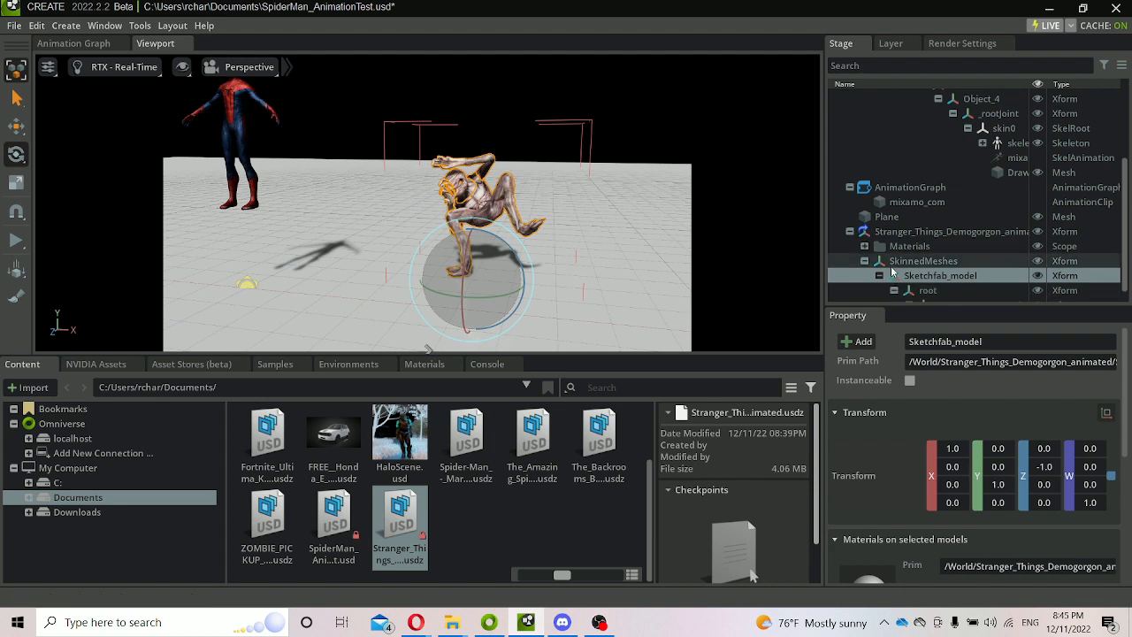
scroll(892, 271, "down", 1)
left_click(911, 290)
scroll(913, 274, "down", 1)
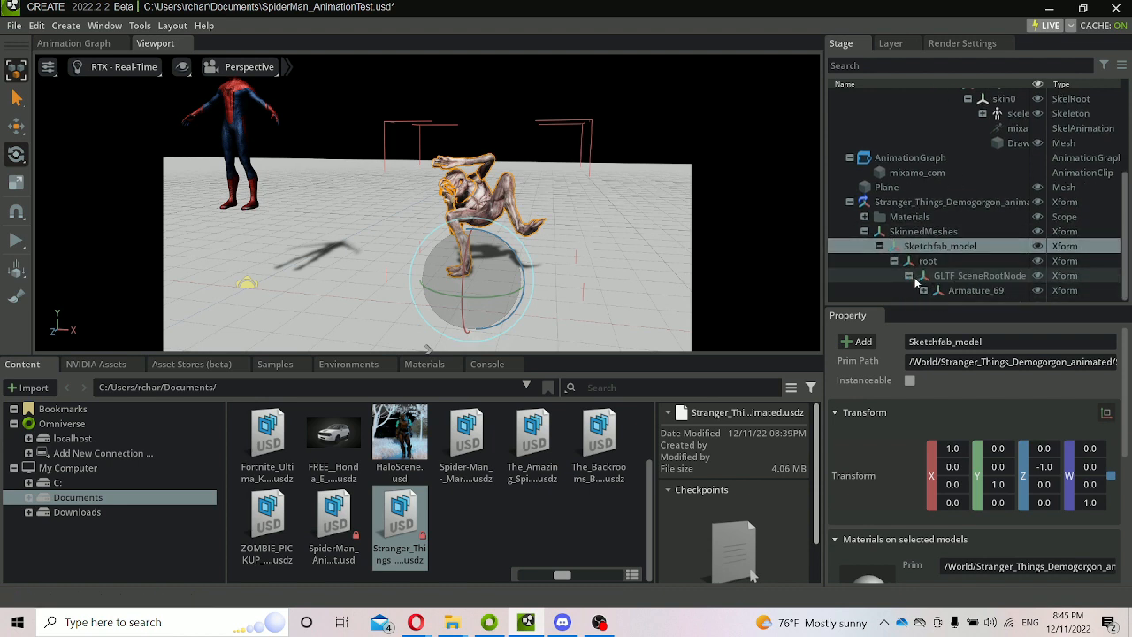
left_click(923, 290)
scroll(927, 290, "down", 1)
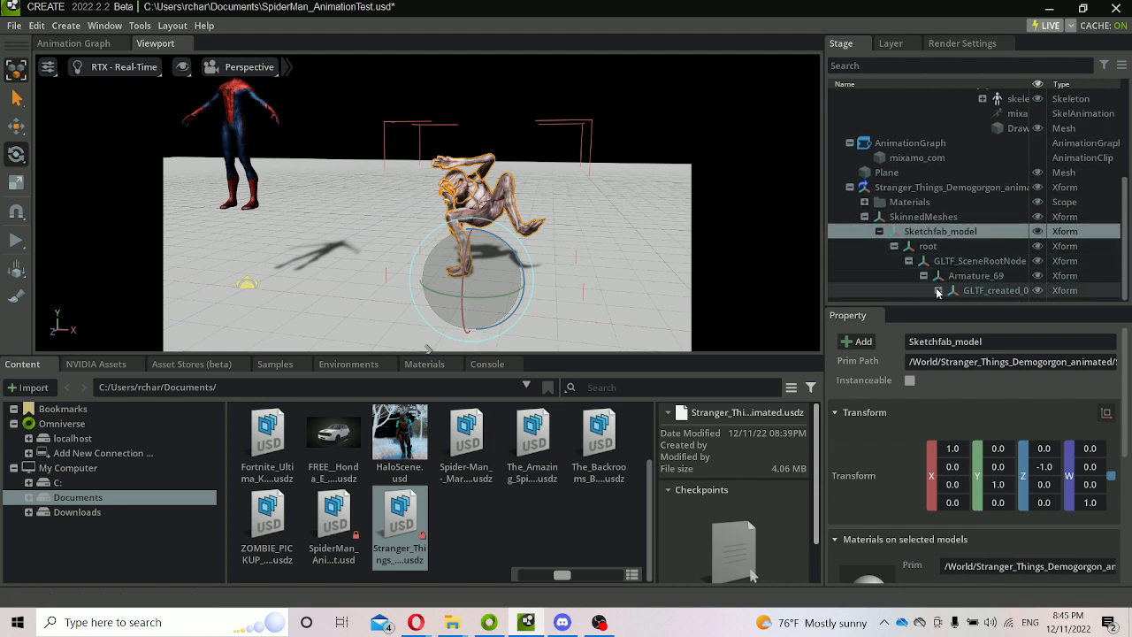
left_click(938, 291)
scroll(946, 292, "down", 1)
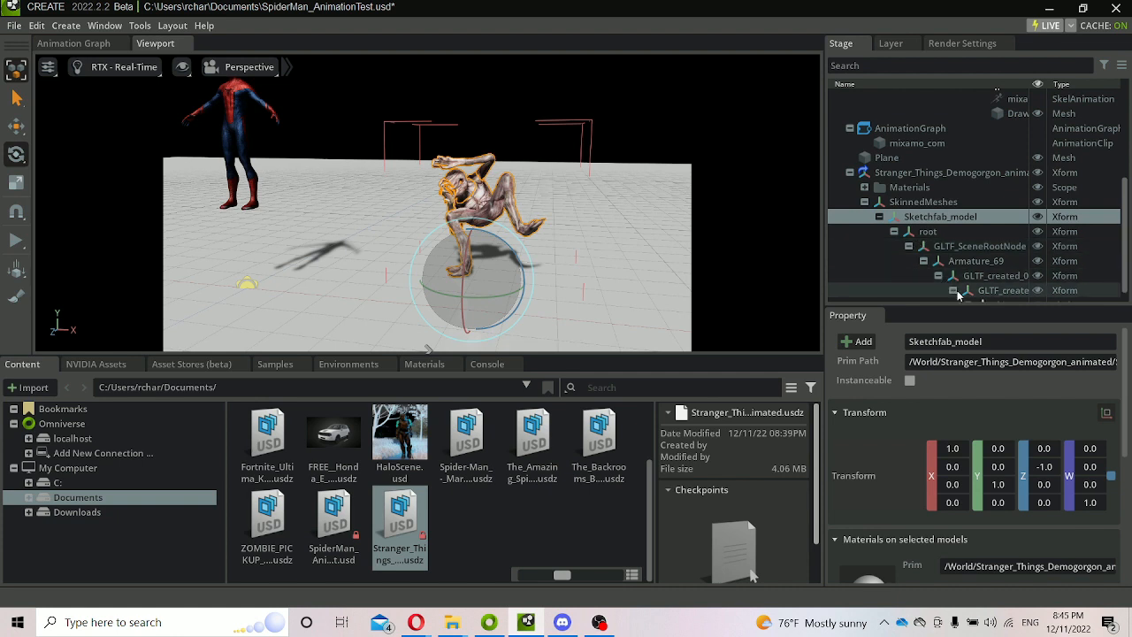
scroll(958, 295, "down", 1)
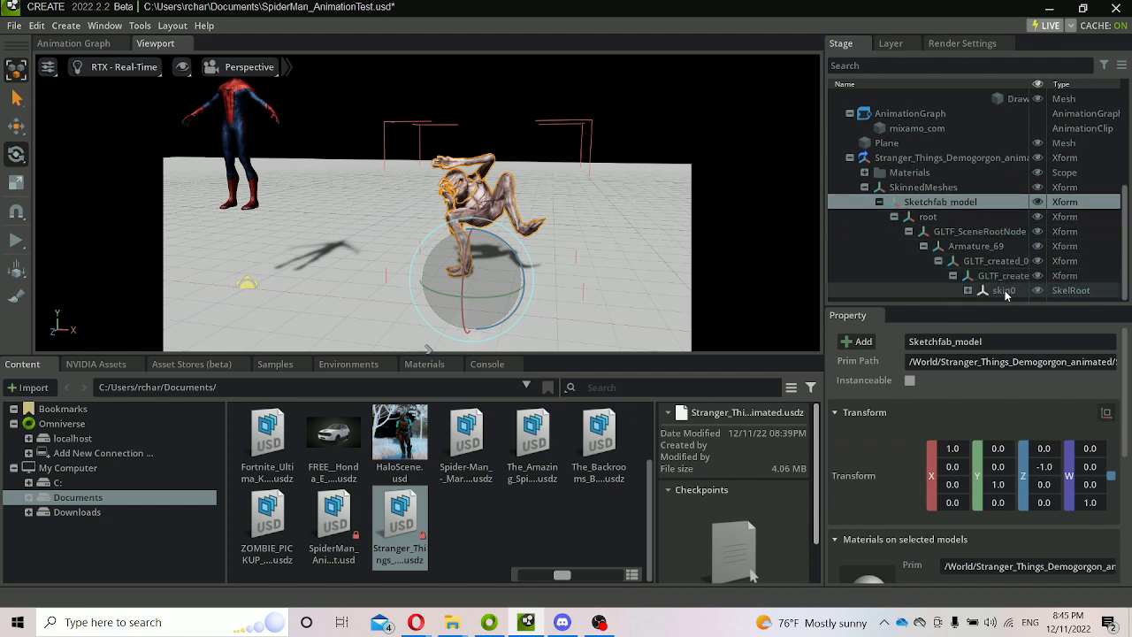
left_click(997, 291)
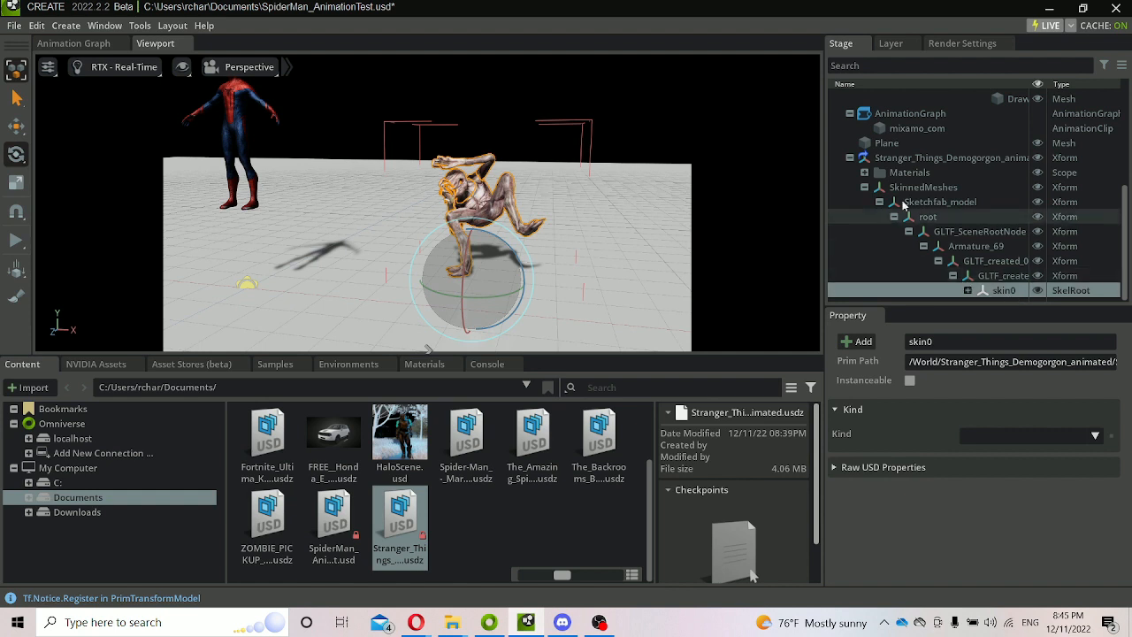
Step: Close the Animation Graph editor and reopen it
left_click(106, 26)
mouse_move(133, 53)
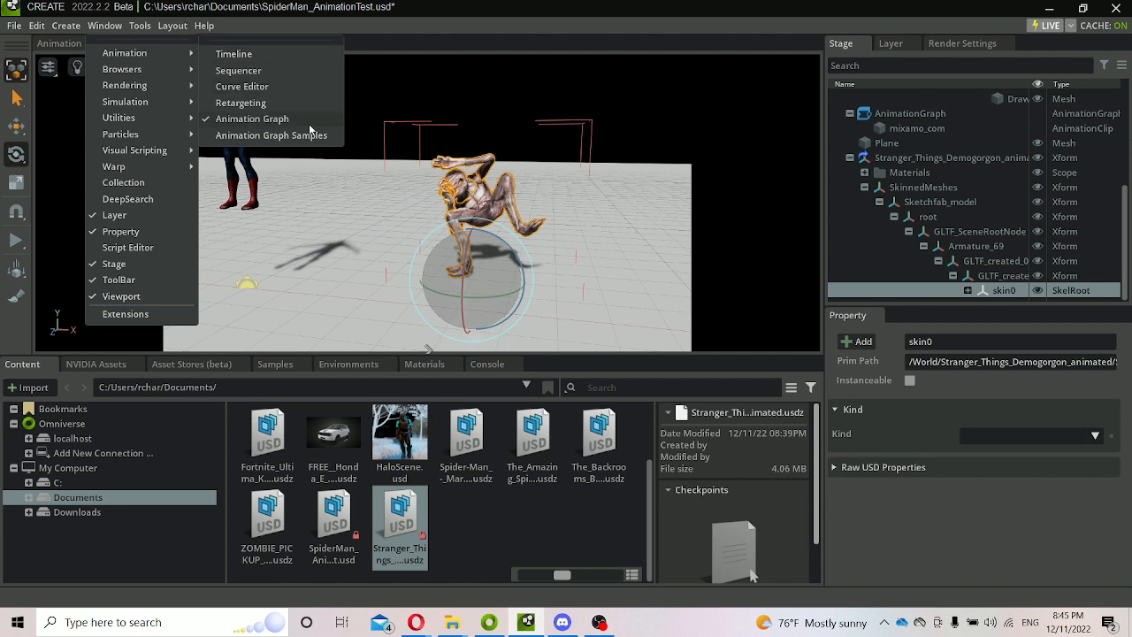
left_click(309, 127)
left_click(107, 26)
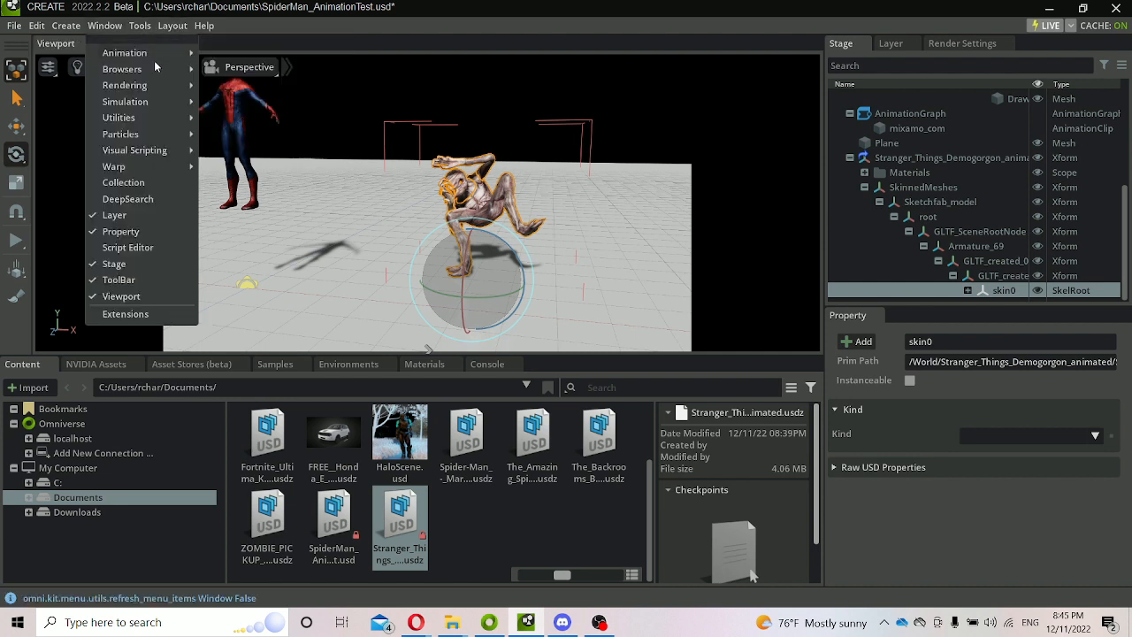
mouse_move(181, 69)
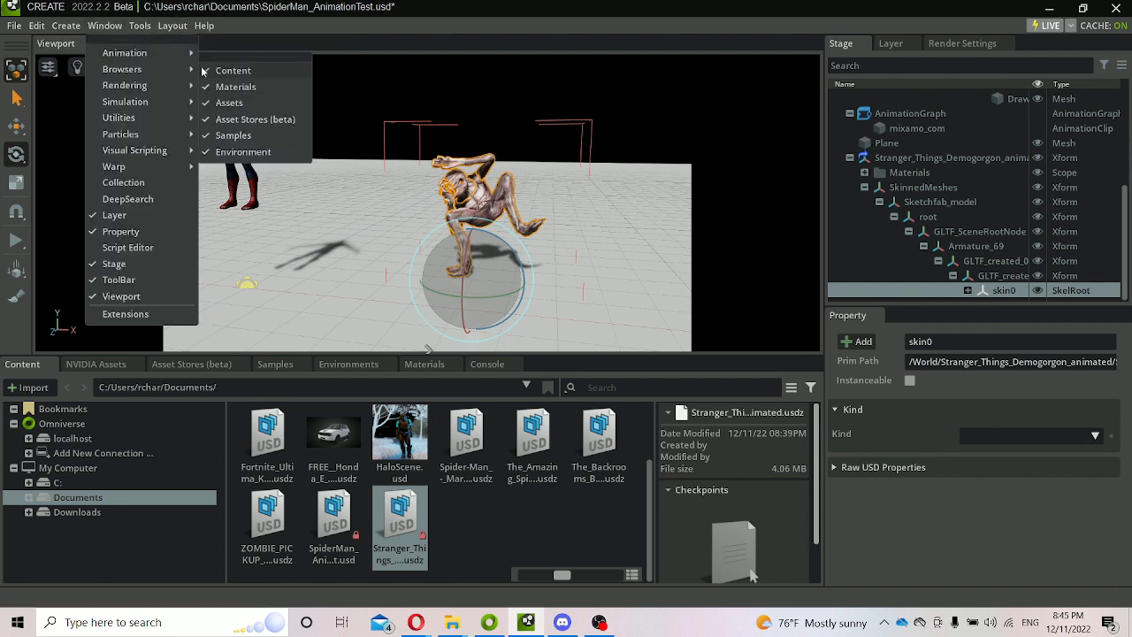
left_click(250, 119)
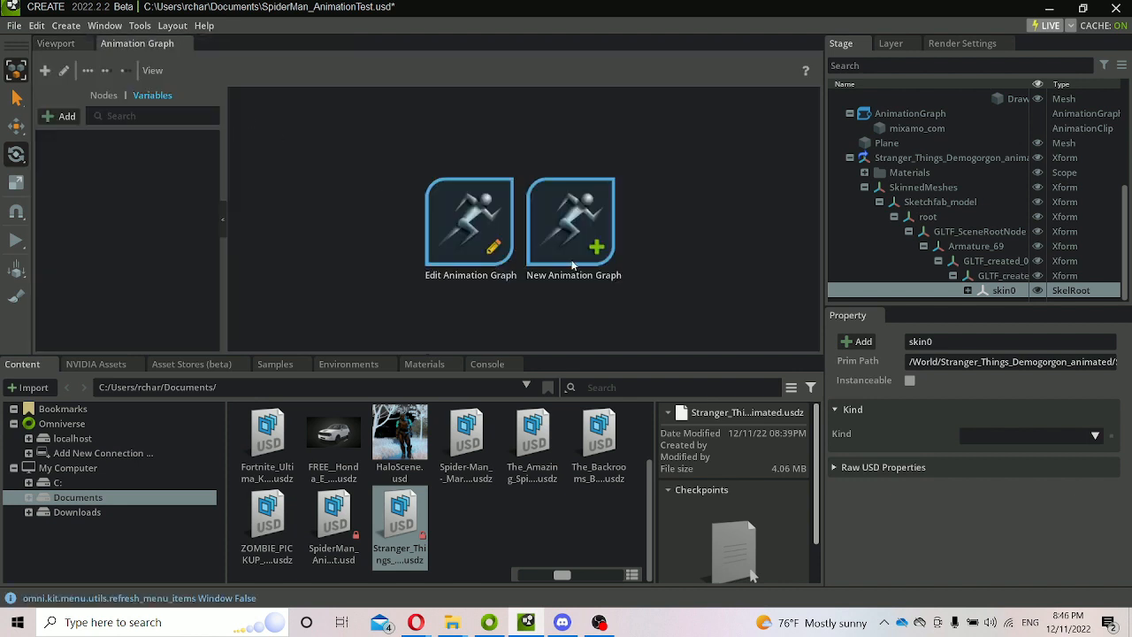
Step: Create a new animation graph named Demogorgon that uses the skeleton under the Demogorgon model's skin0
left_click(582, 224)
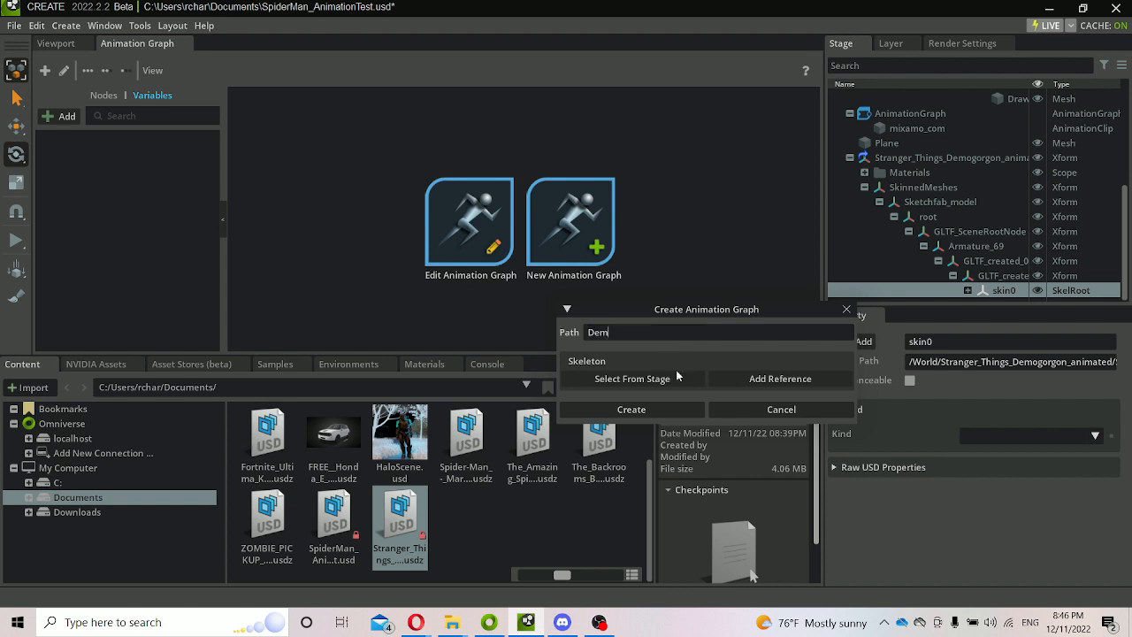
left_click(758, 410)
left_click(606, 235)
left_click(691, 373)
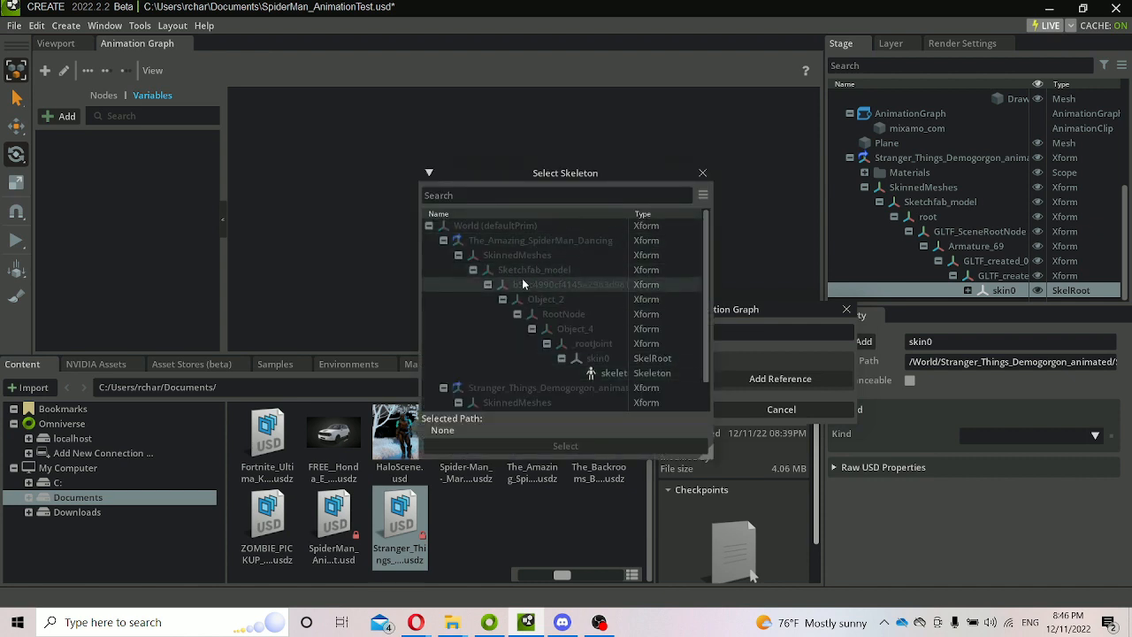
scroll(634, 252, "down", 3)
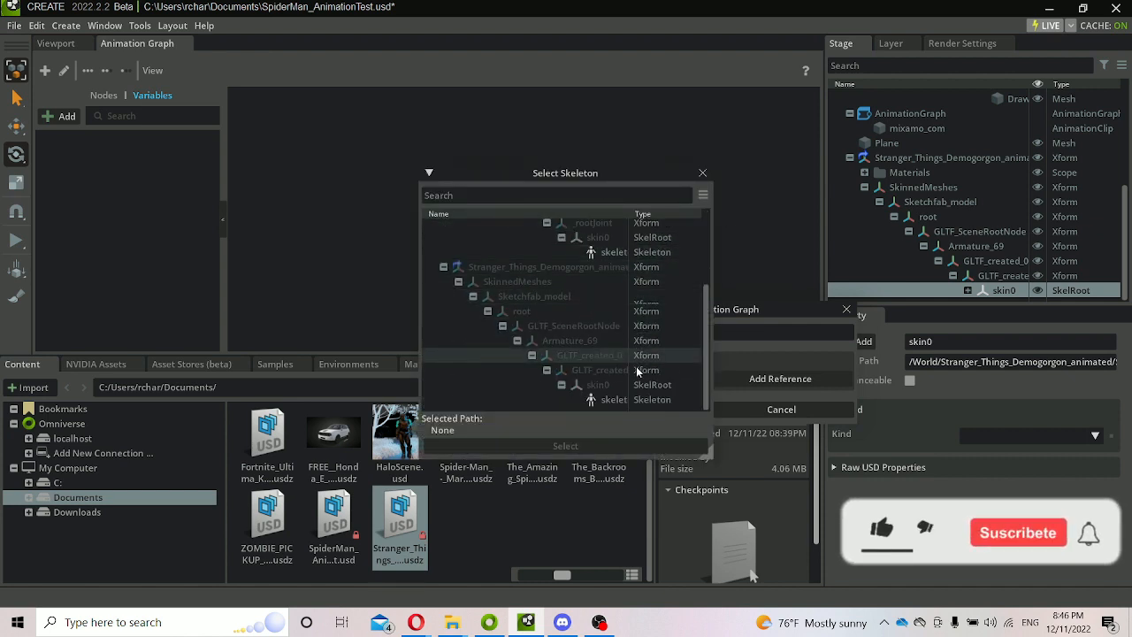
left_click(611, 400)
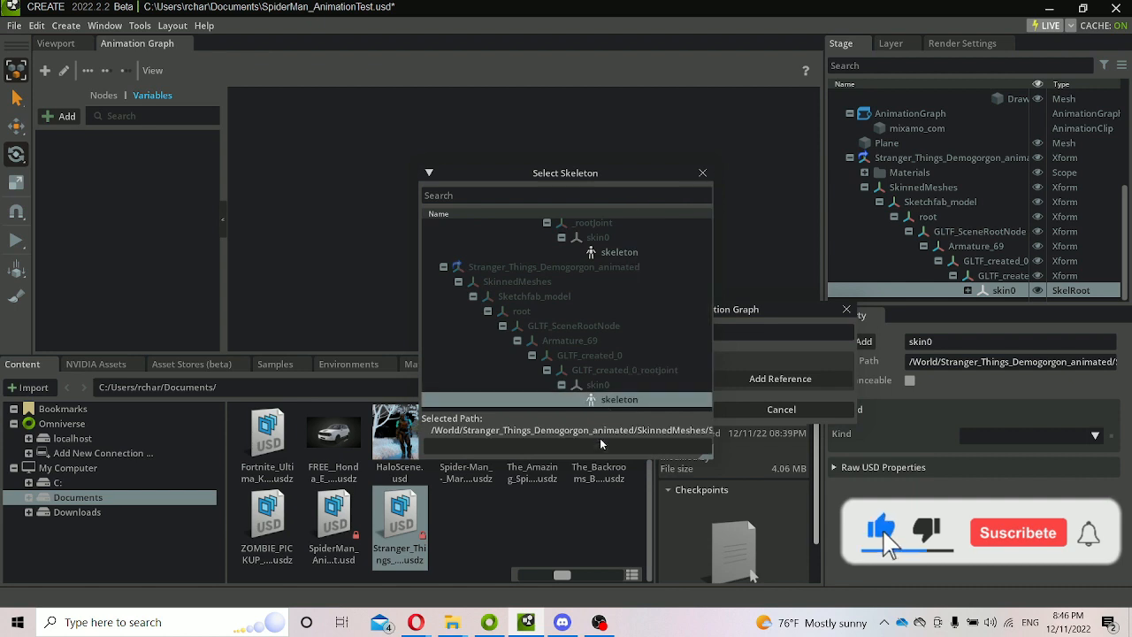
left_click(598, 446)
left_click(591, 409)
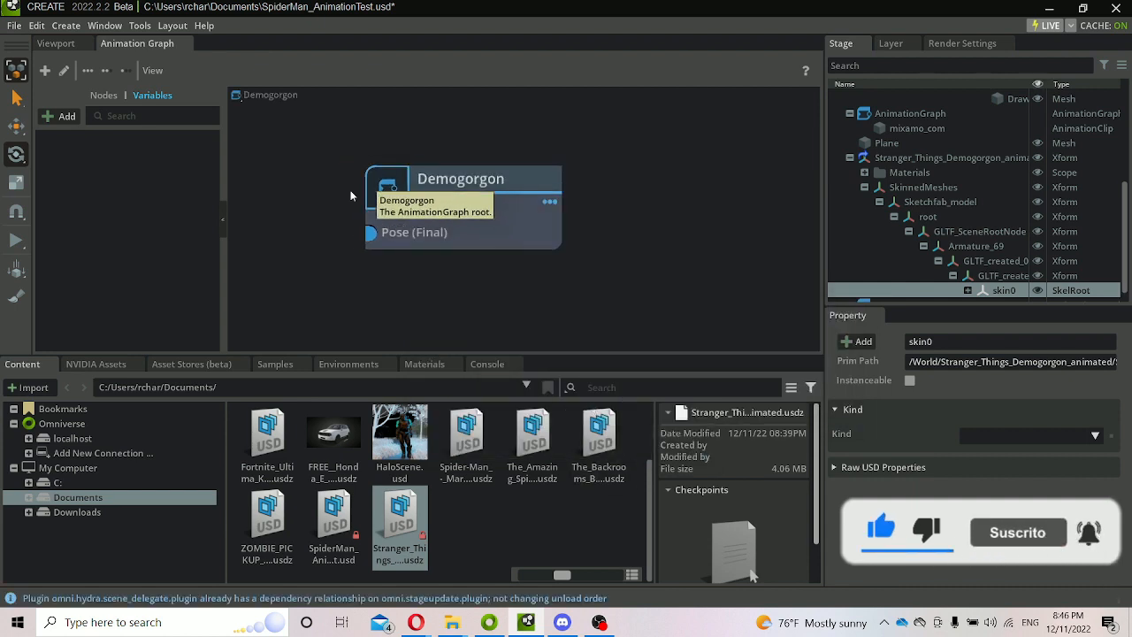
Step: Add the SkelAnimation from the Demogorgon's skin0 to the graph and connect its Pose output to the Demogorgon node's Pose (Final)
left_click_drag(405, 199, 584, 202)
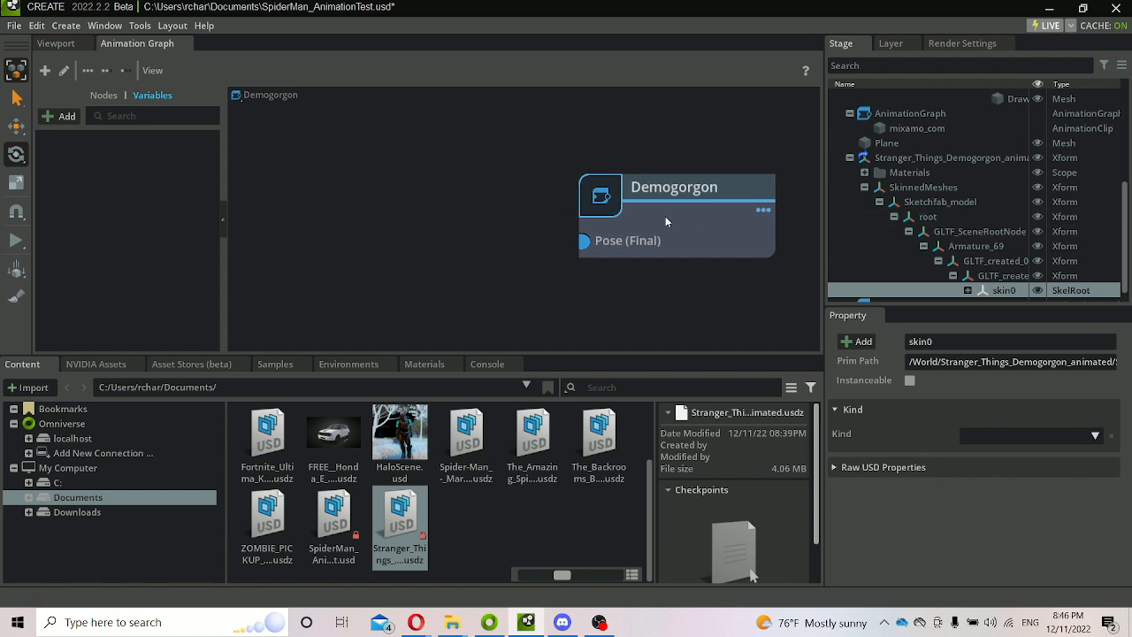
scroll(963, 201, "down", 1)
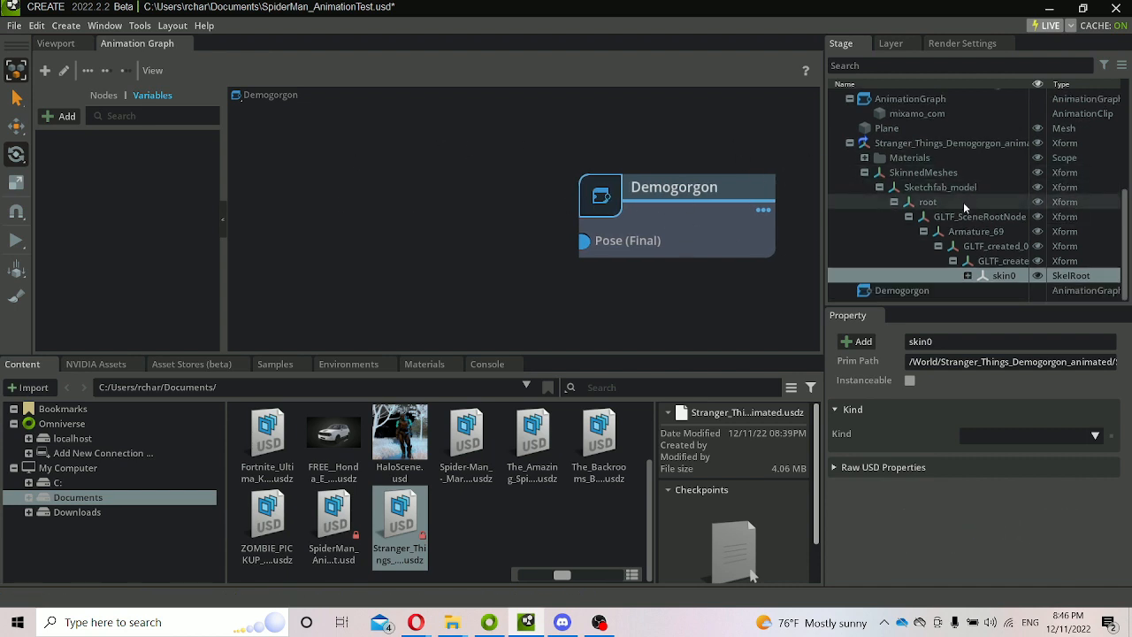
left_click(968, 275)
scroll(967, 213, "down", 3)
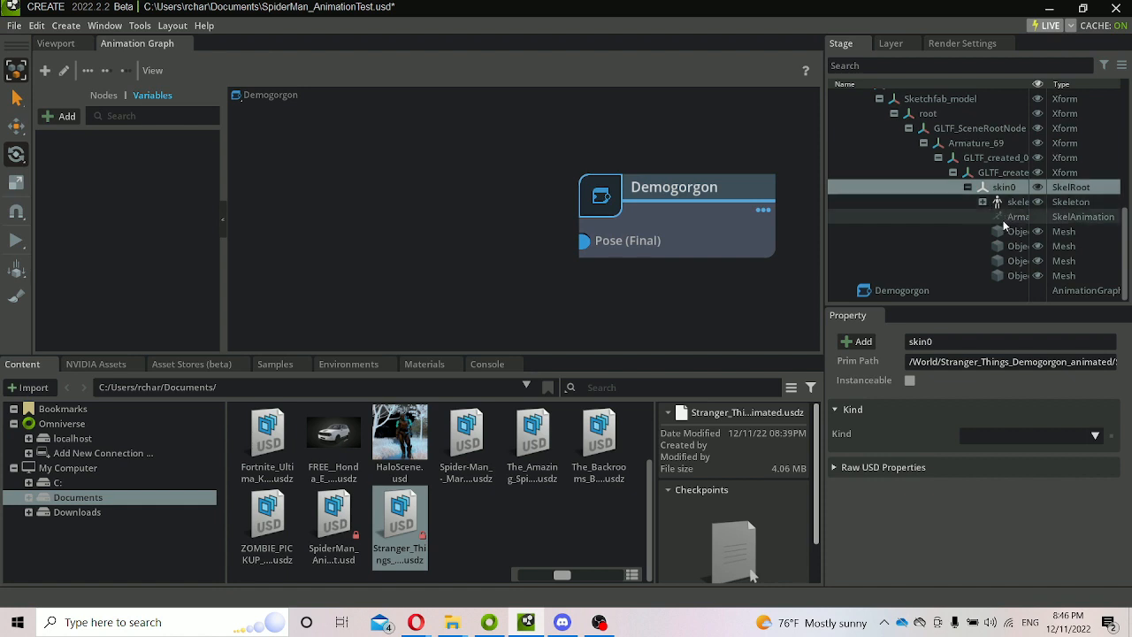
left_click_drag(1009, 217, 248, 160)
left_click_drag(480, 178, 333, 183)
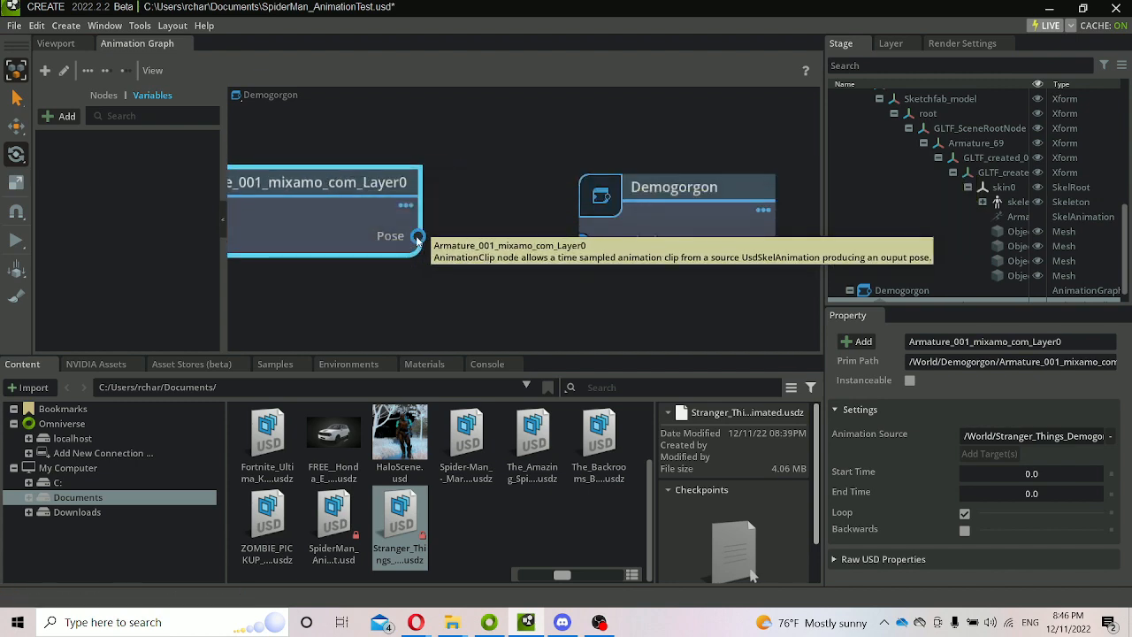
left_click_drag(419, 240, 583, 247)
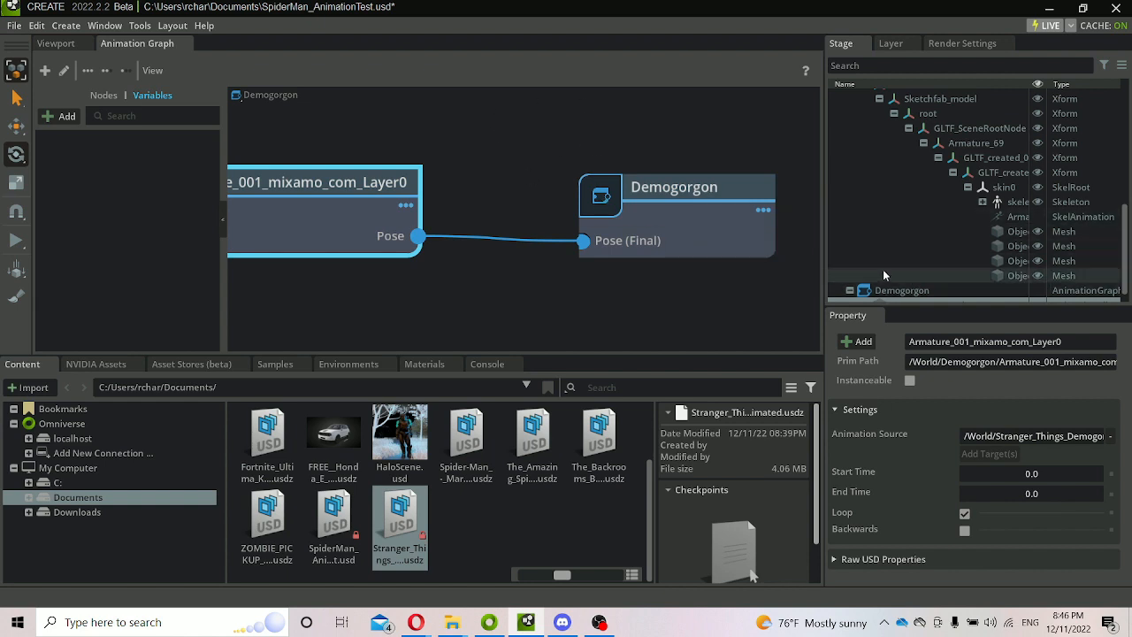
Step: Play the scene's animation in the viewport to check both characters, and stop it
scroll(903, 282, "down", 1)
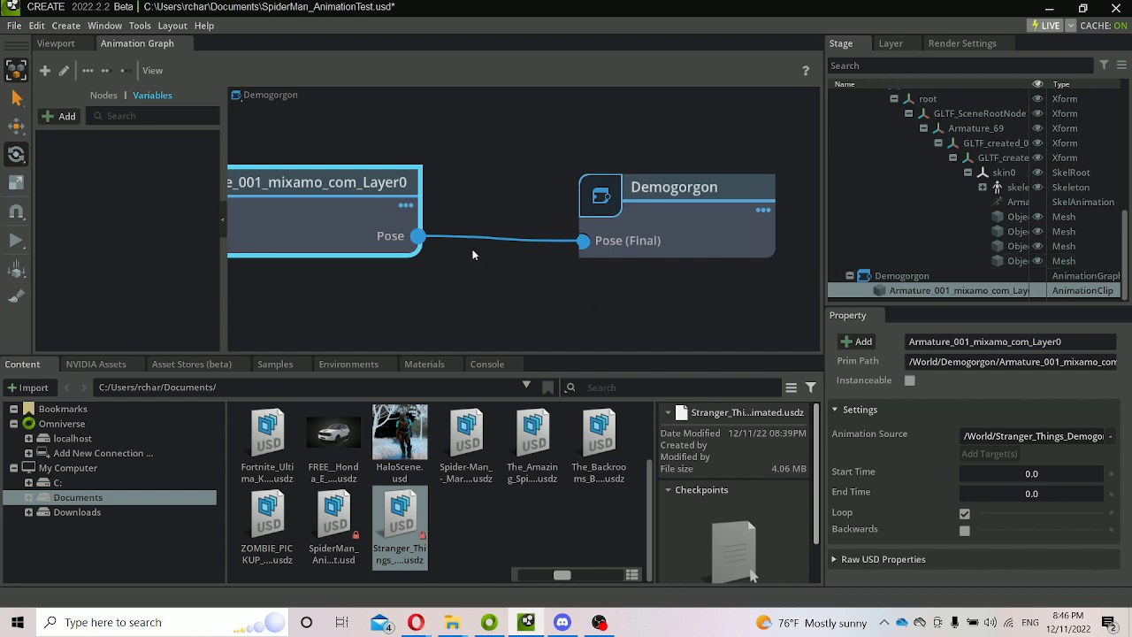
left_click(46, 42)
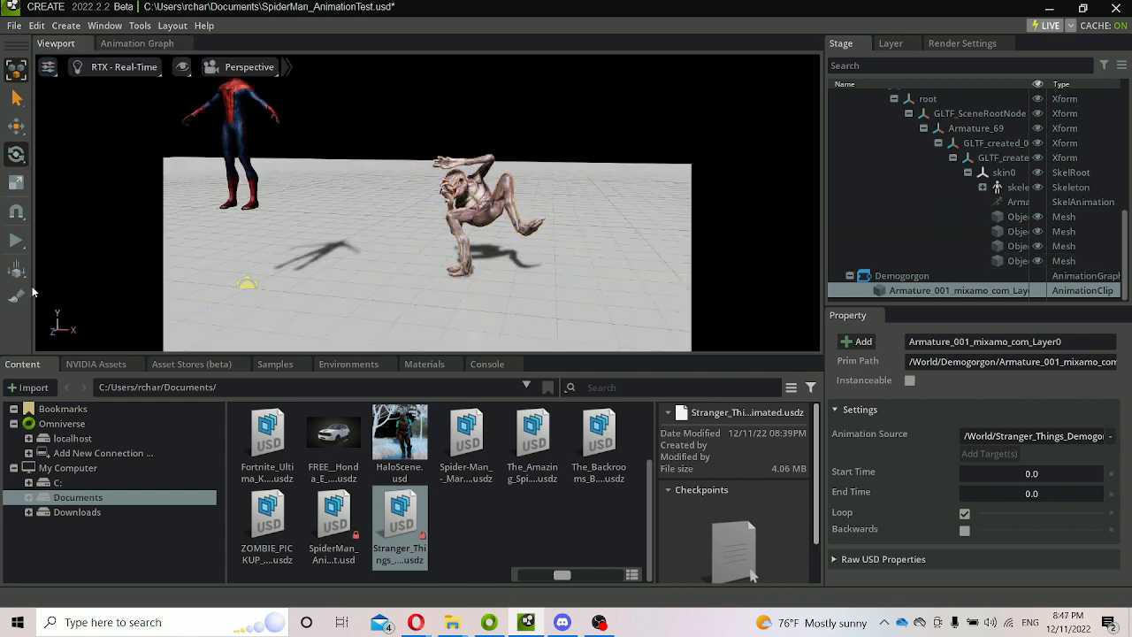
left_click(17, 244)
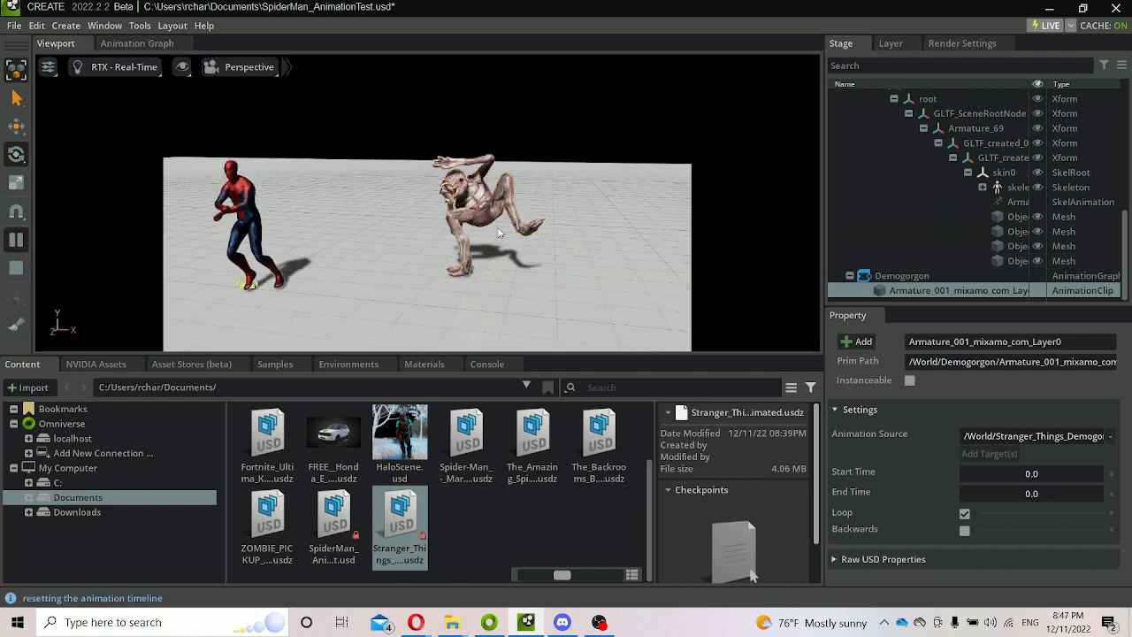
left_click(15, 270)
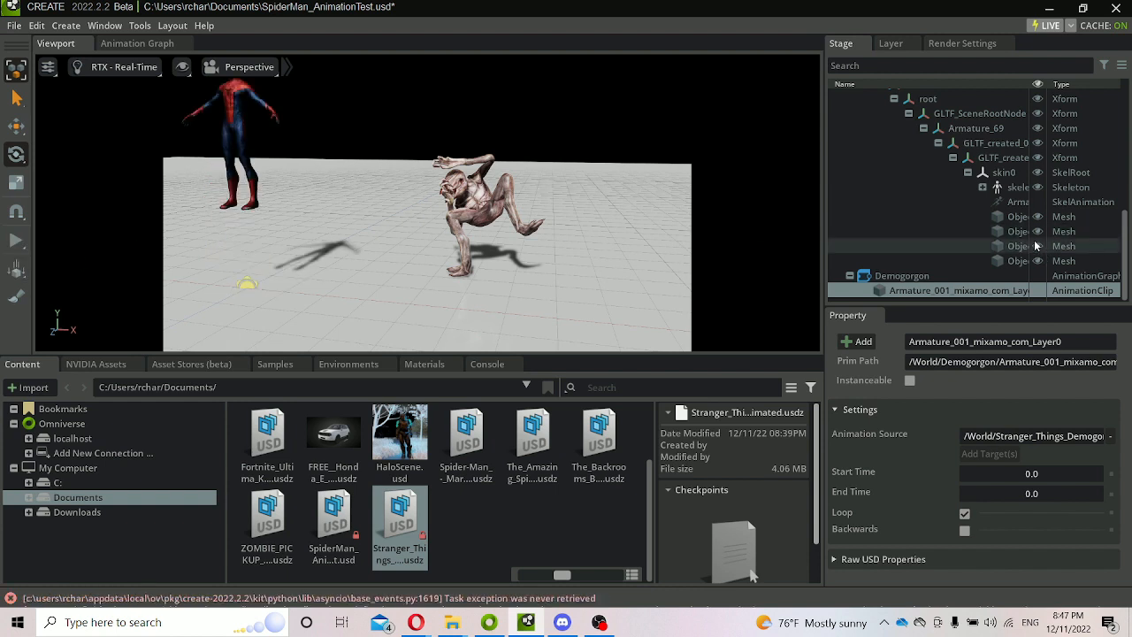
Step: Add an Animation Graph property to the Demogorgon's skin0 SkelRoot and assign the /World/Demogorgon graph
left_click(997, 172)
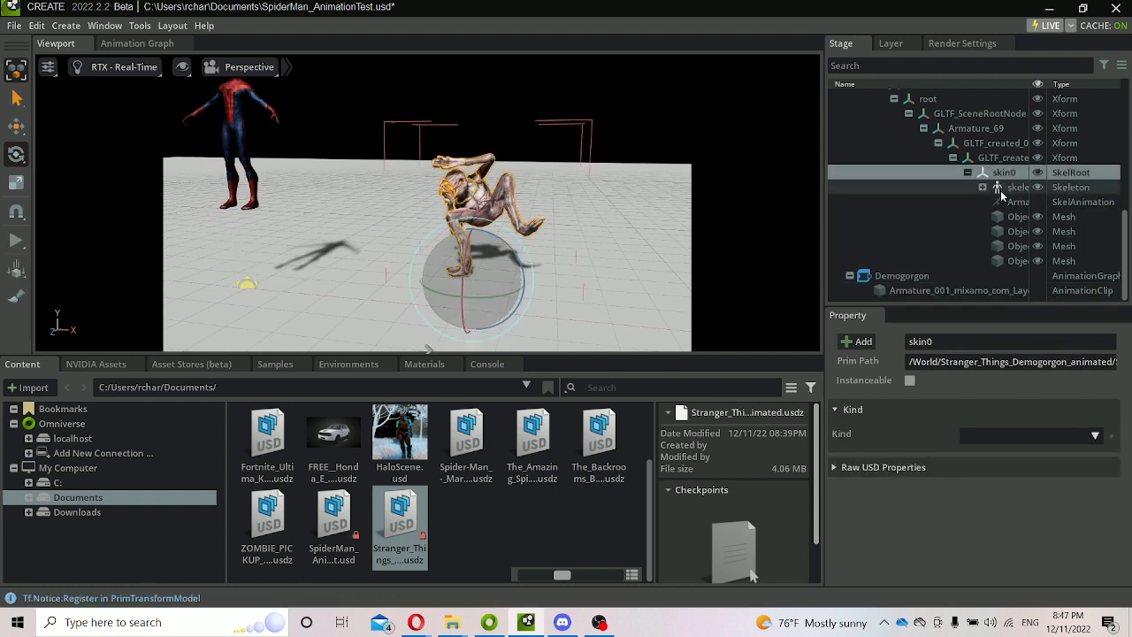
left_click(862, 343)
mouse_move(876, 472)
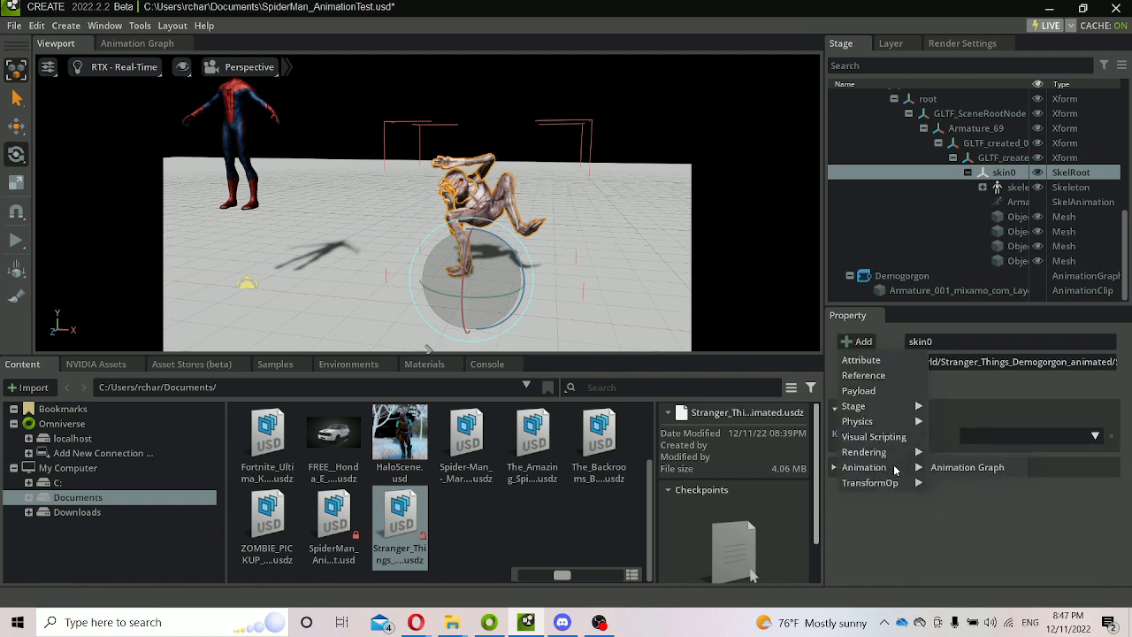
left_click(966, 467)
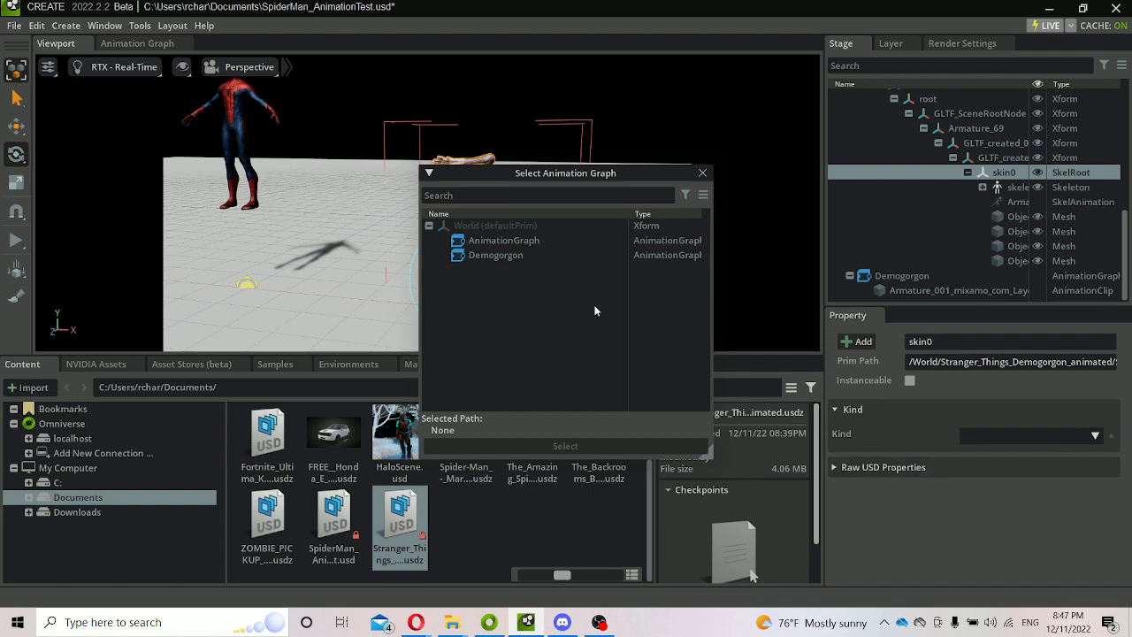
left_click(478, 256)
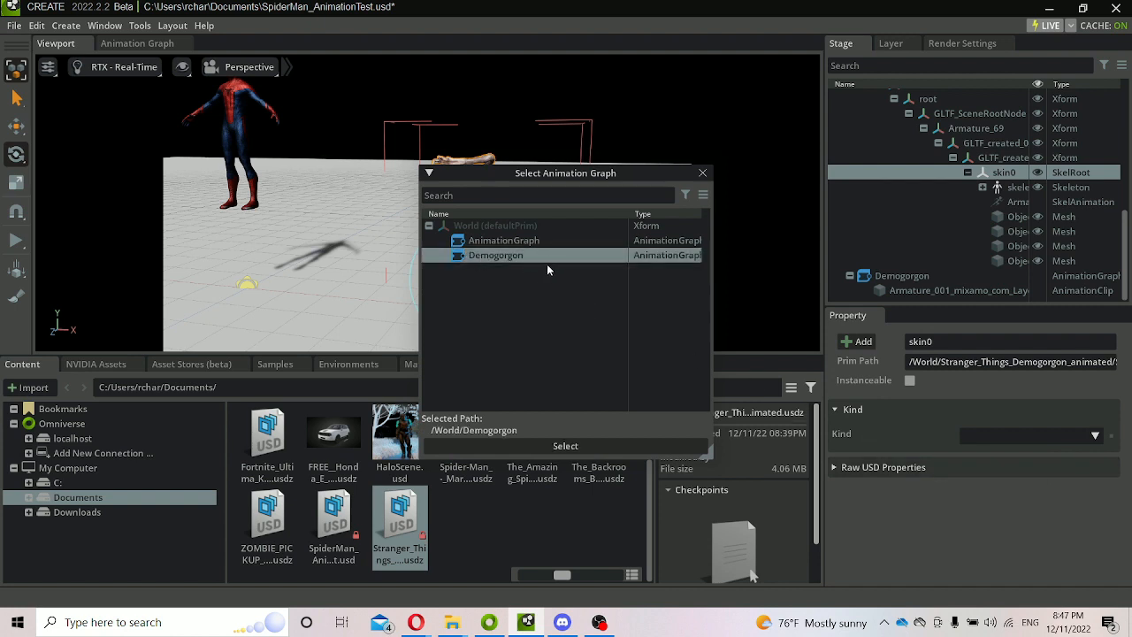
left_click(582, 447)
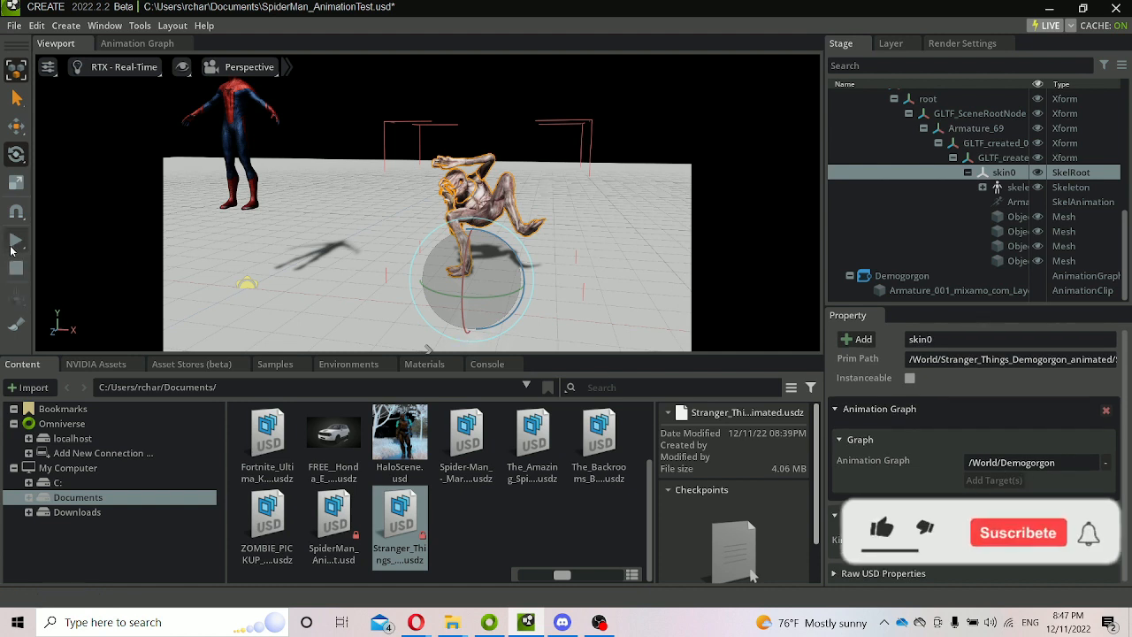
Step: Raise the Demogorgon's skin0 in stages until its feet stand on the floor plane, playing and stopping the animation to check the height
left_click(12, 251)
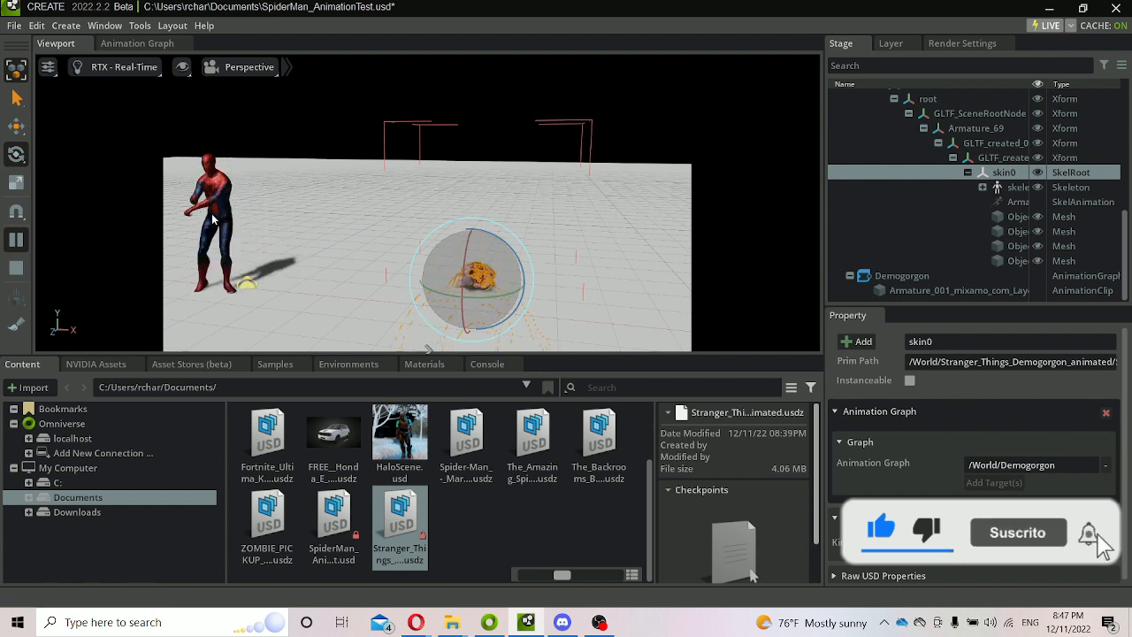
key("space")
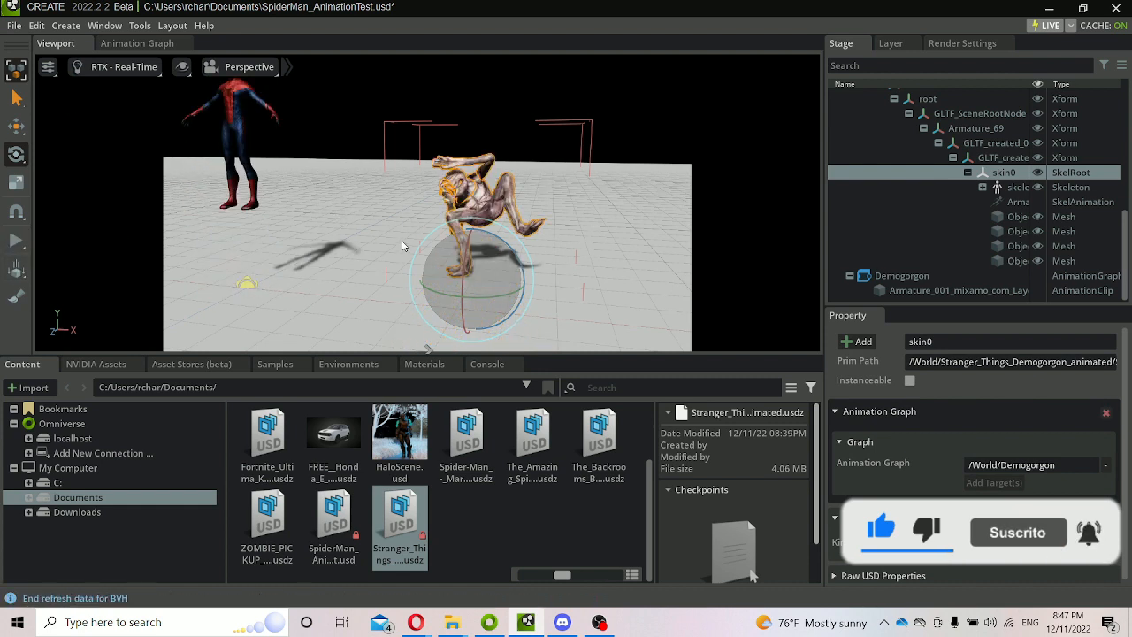
key("w")
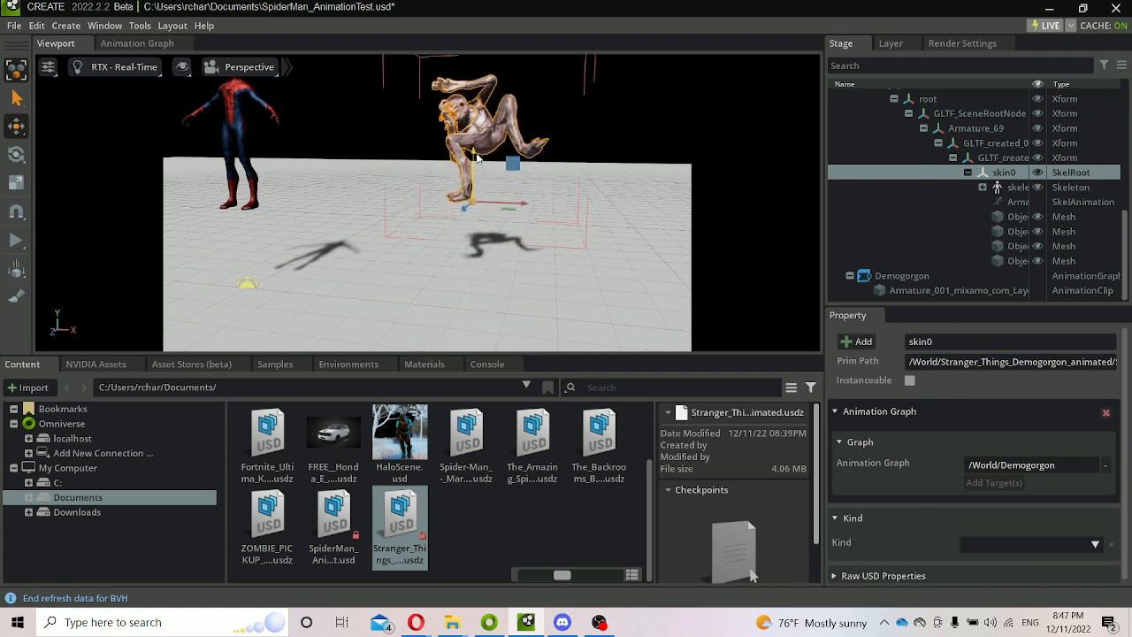
left_click(16, 241)
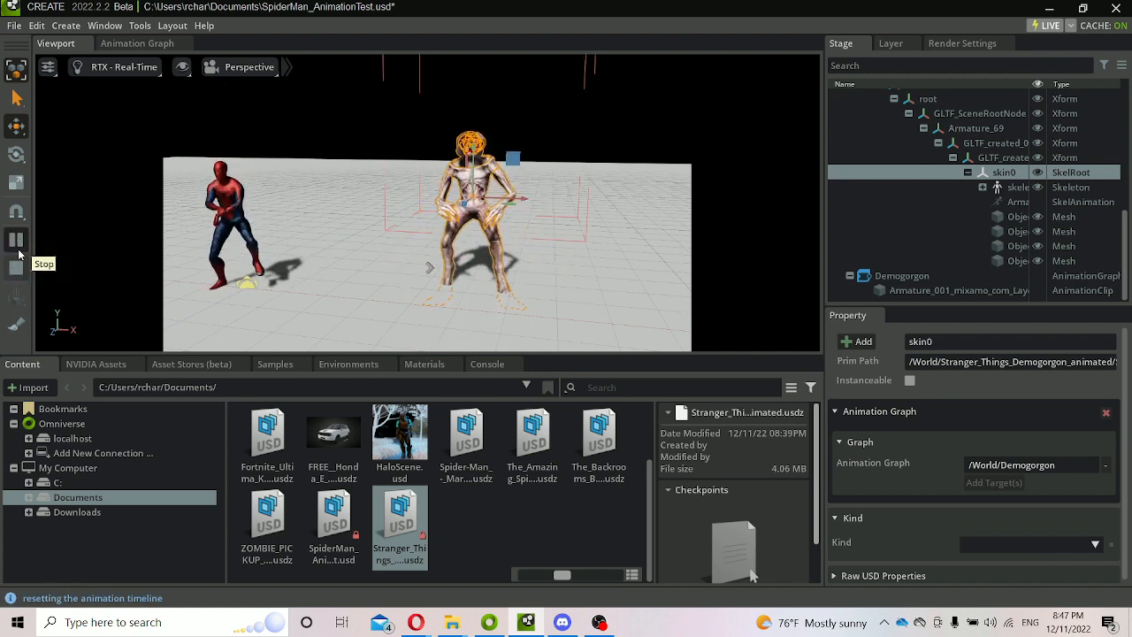
left_click(16, 243)
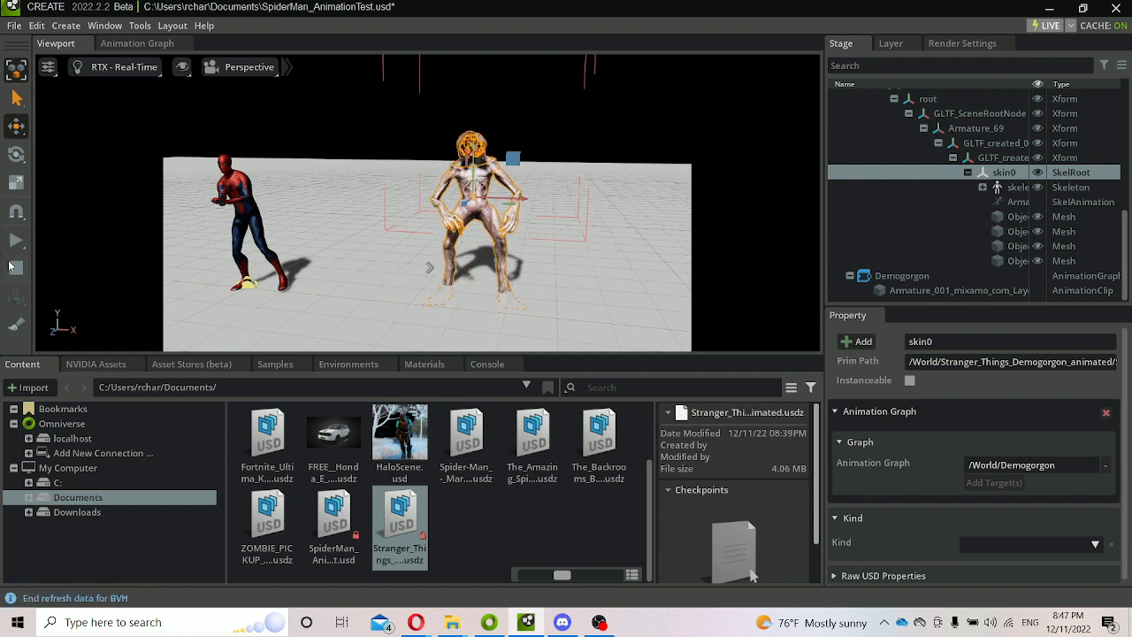
left_click(11, 266)
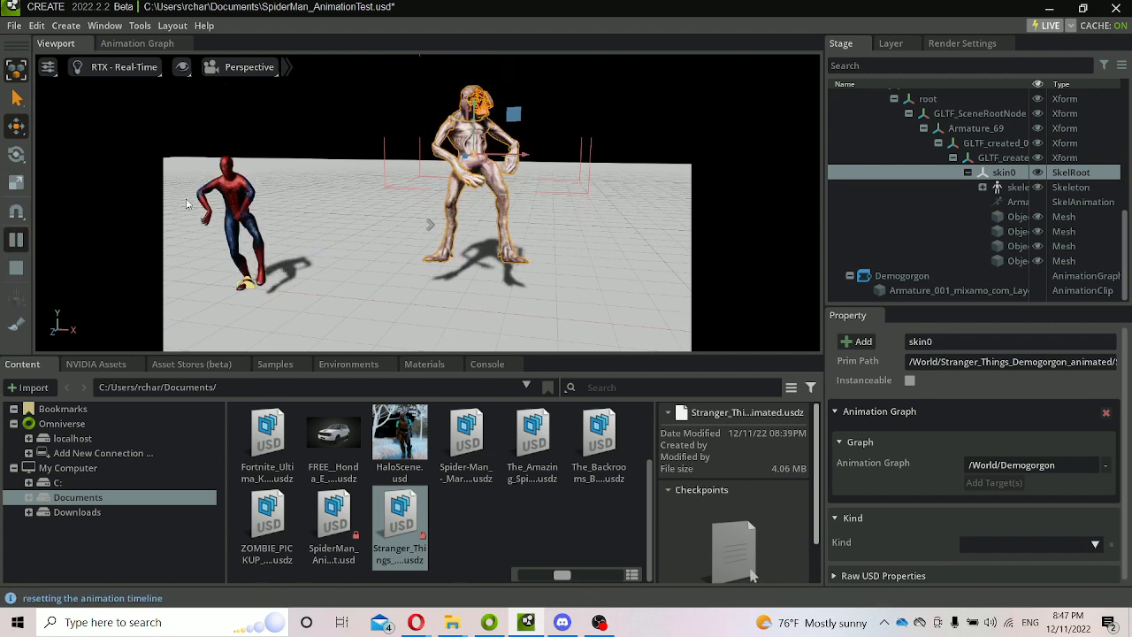
left_click(12, 266)
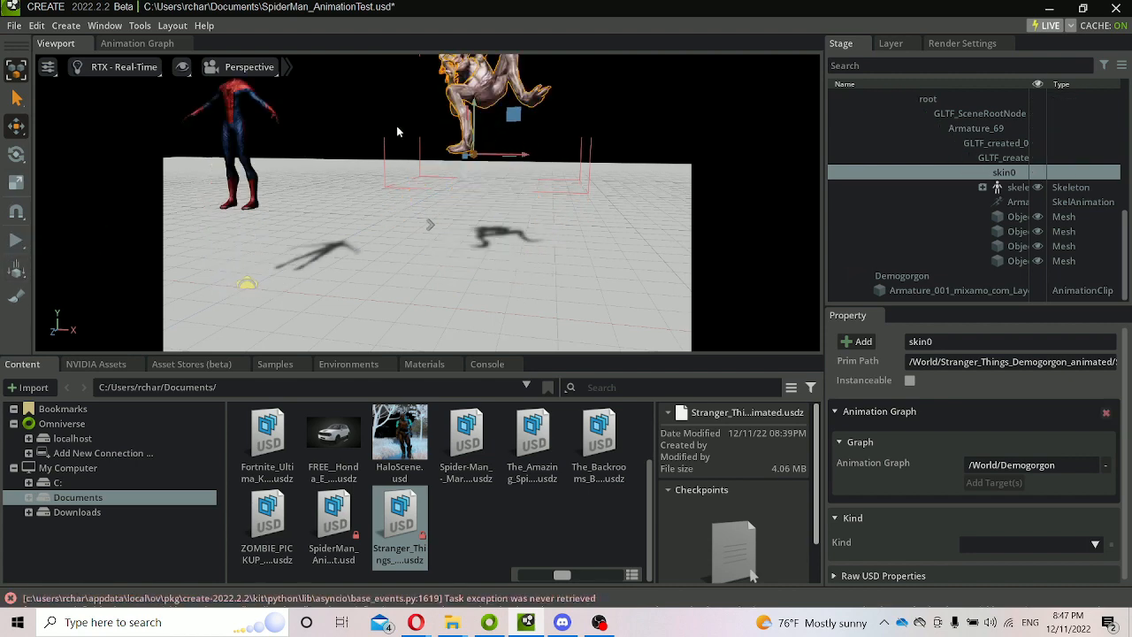
Step: Check the playing Demogorgon from another angle, lower its skin0 slightly while playback is stopped, and replay the animation
left_click(18, 240)
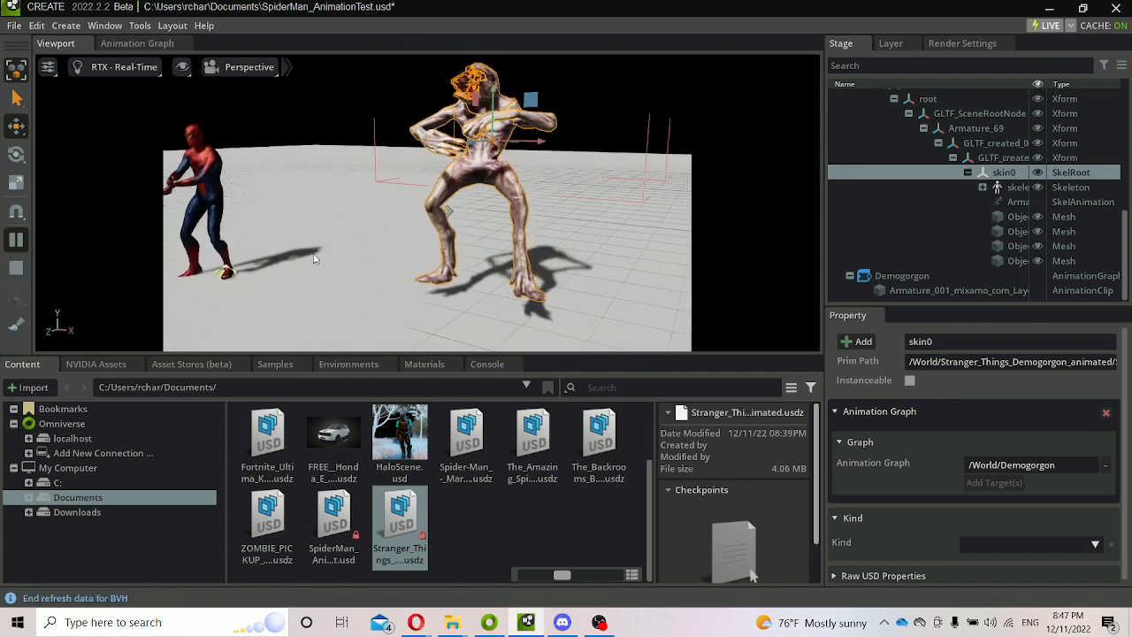
right_click_drag(314, 258, 357, 243)
key("e")
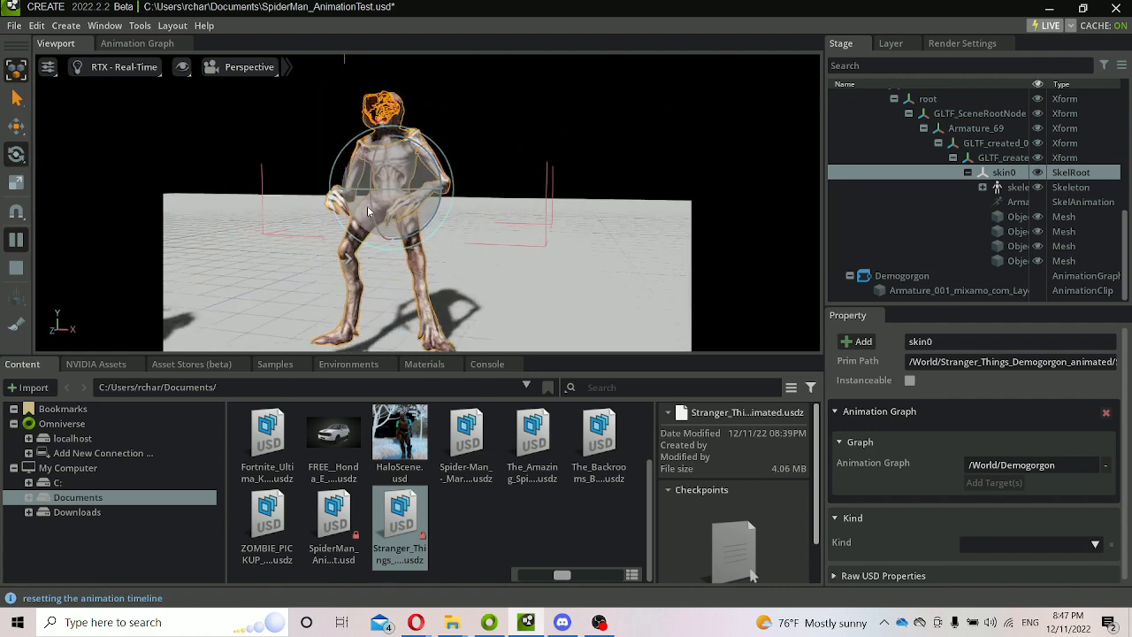
left_click(16, 239)
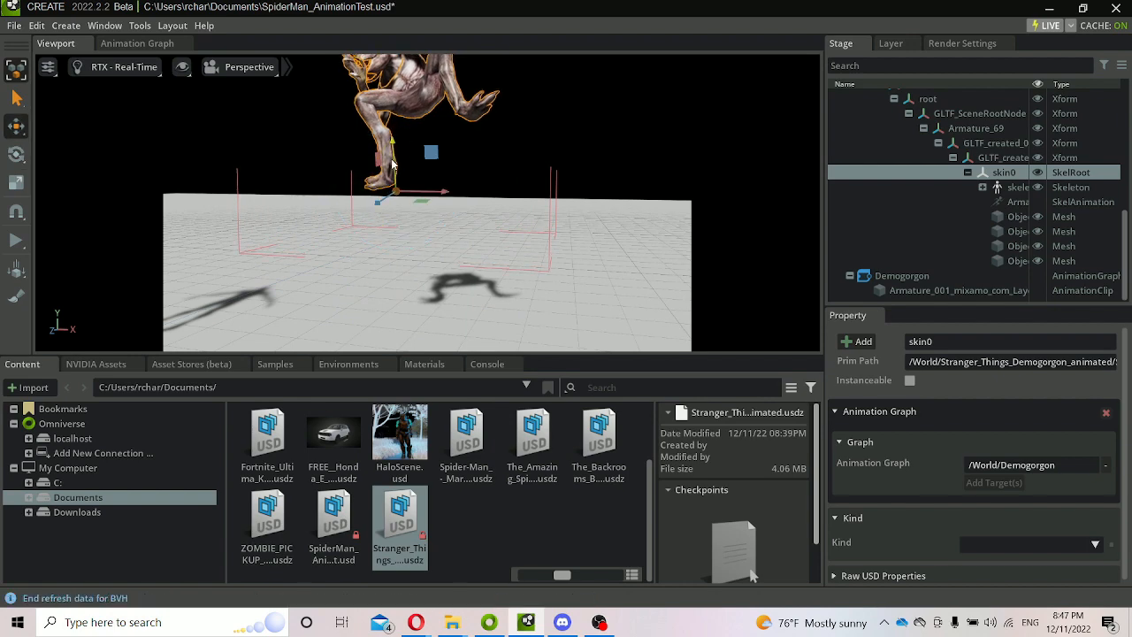
left_click(22, 240)
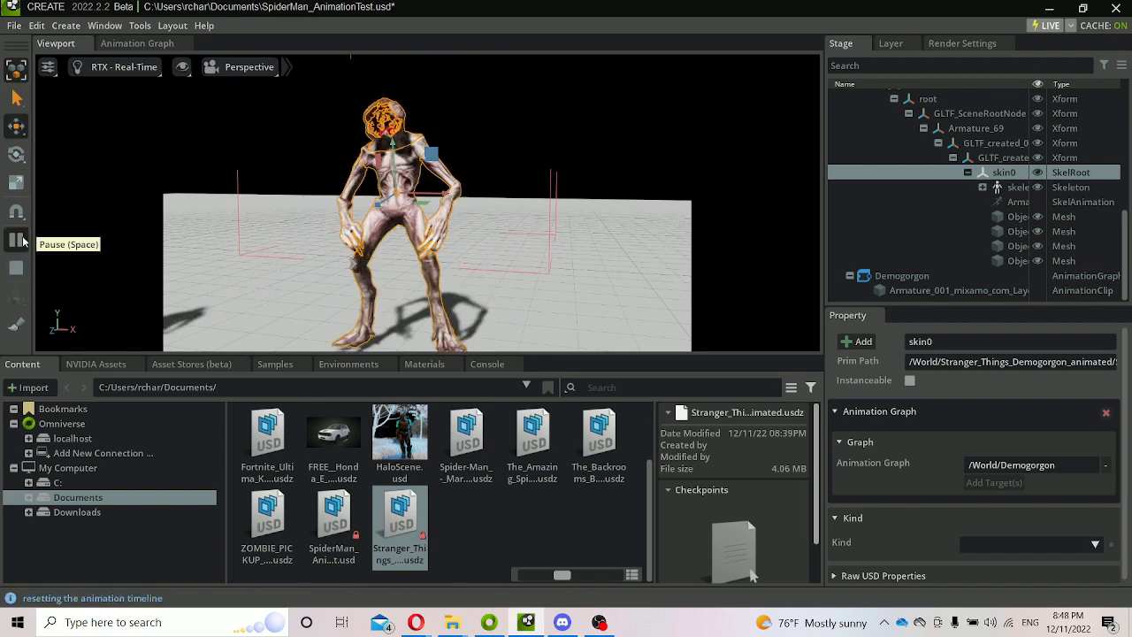
Step: Deselect the Demogorgon and examine its playing animation from several angles, along with the node types available for its animation graph
left_click(521, 141)
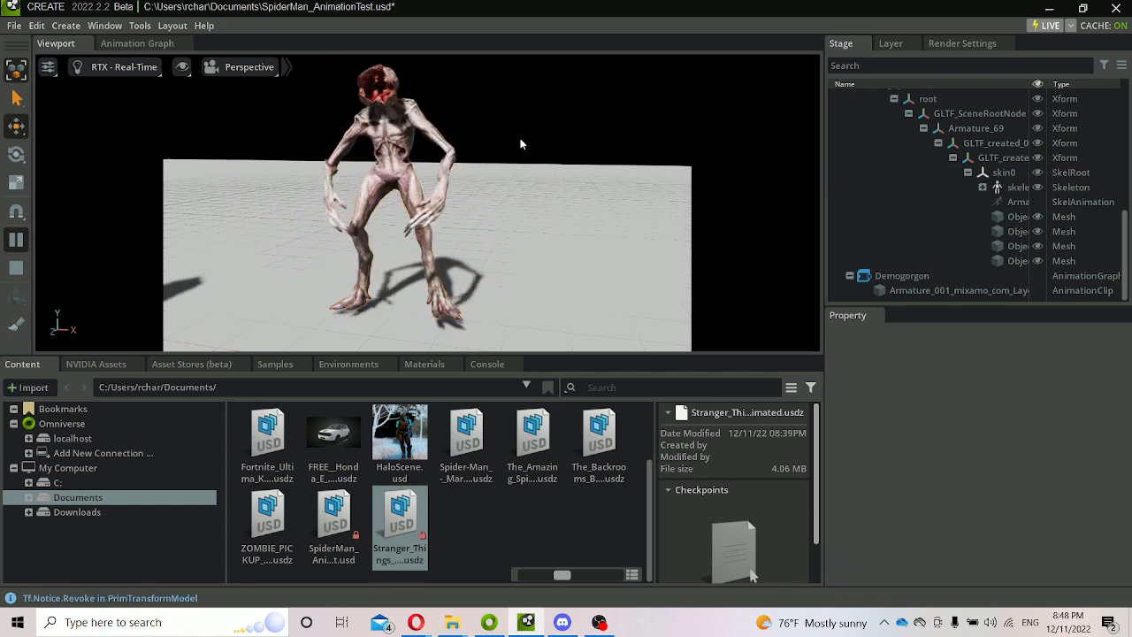
right_click_drag(512, 143, 754, 236)
left_click(133, 44)
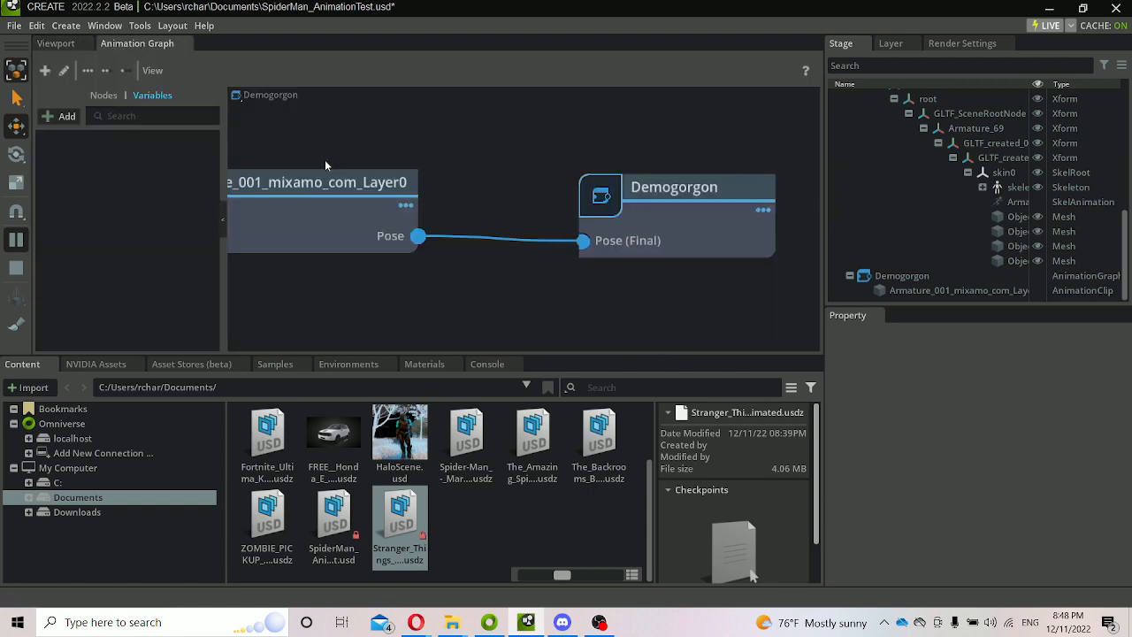
left_click(101, 97)
scroll(118, 249, "down", 3)
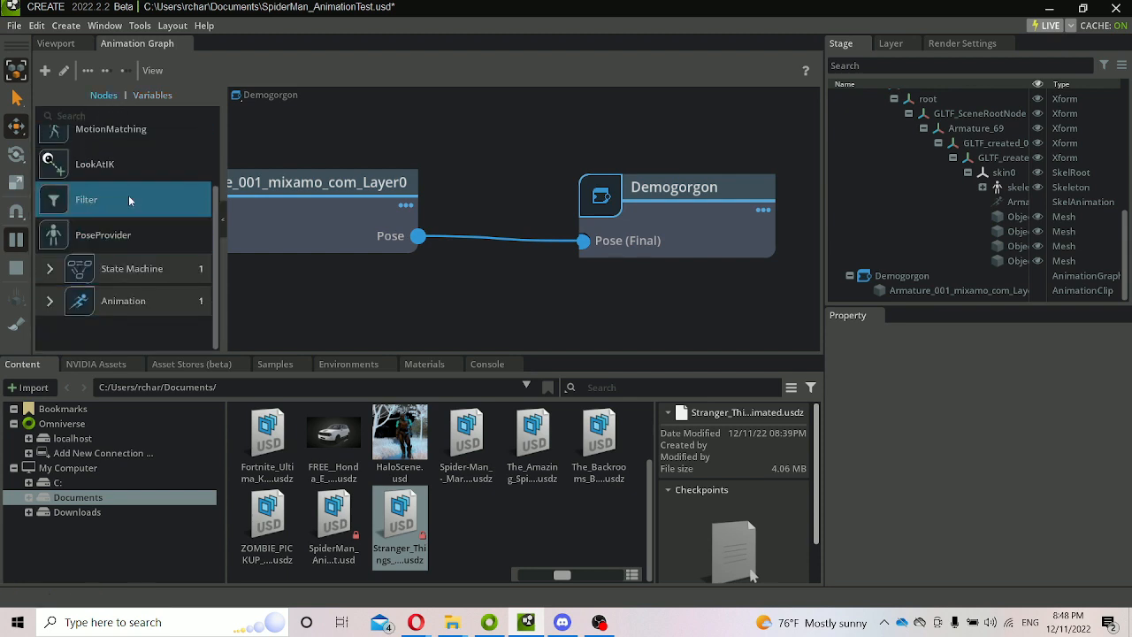
left_click(55, 43)
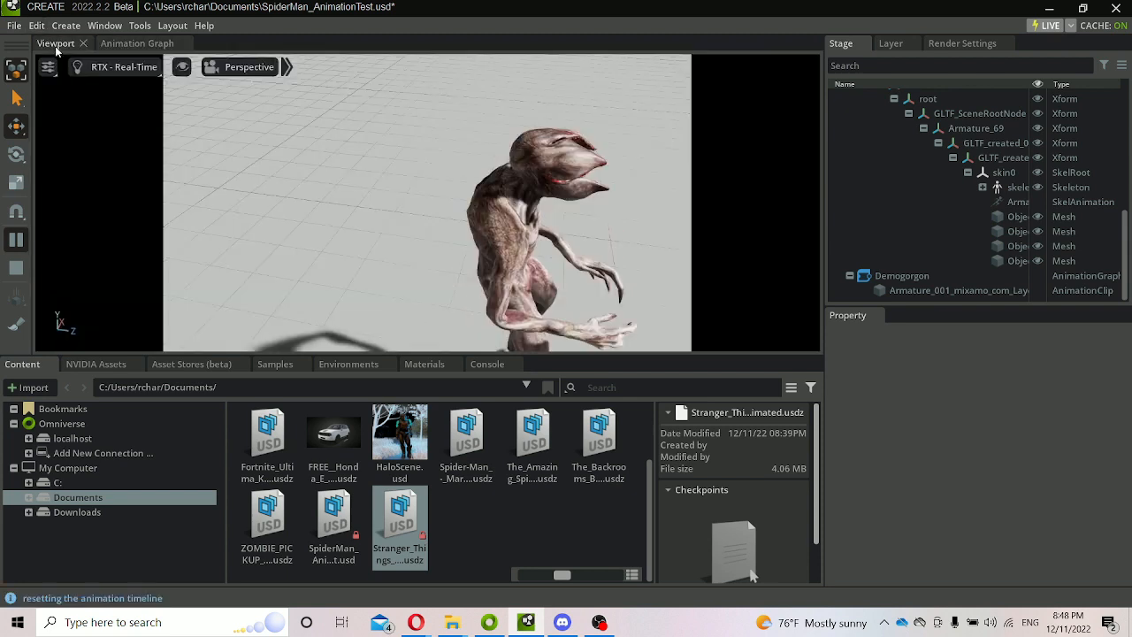
left_click_drag(341, 253, 138, 147, "alt")
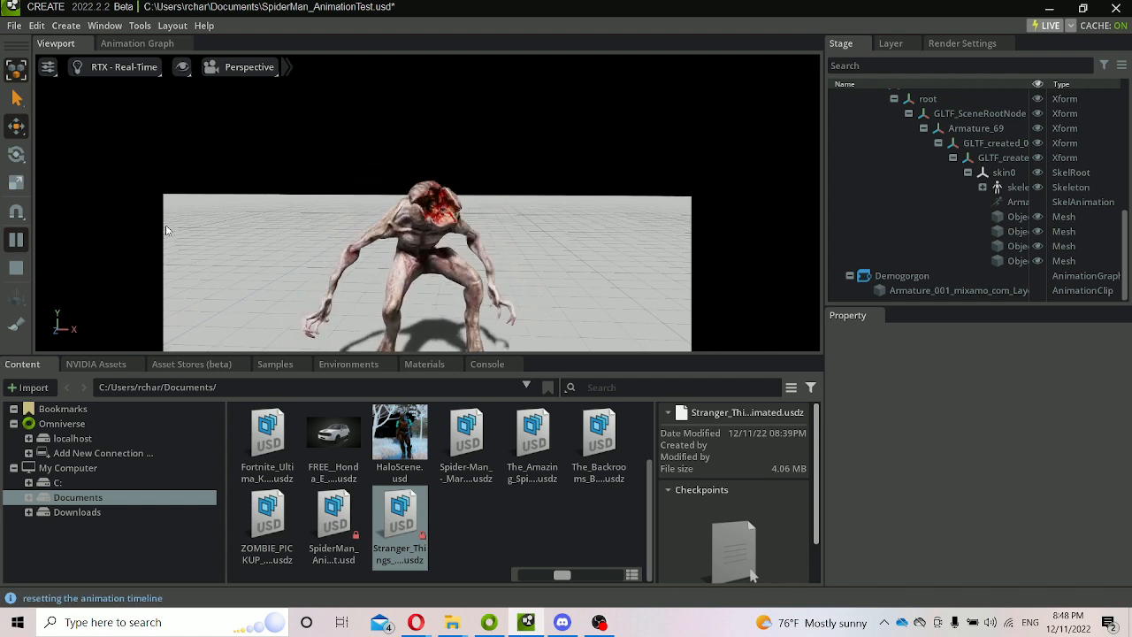
right_click_drag(251, 215, 251, 221)
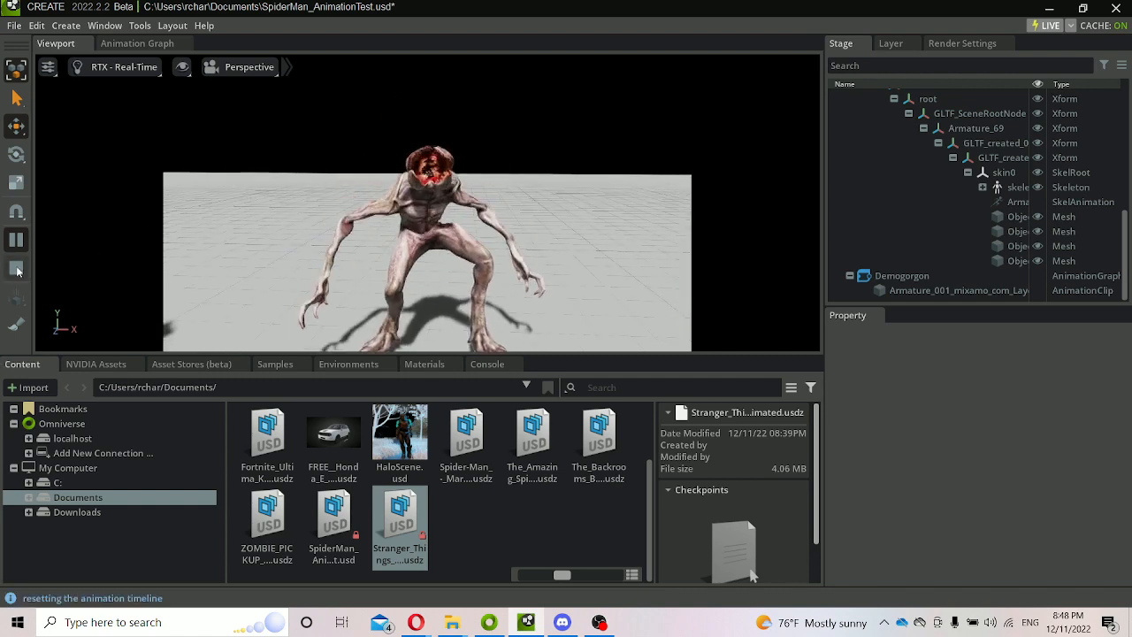